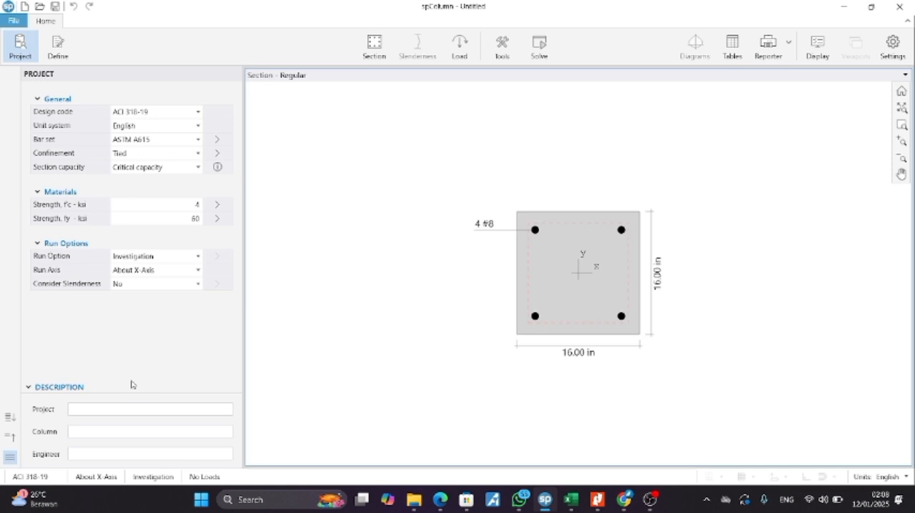
# Step: Fill in the project description with CPMK 5 as the project and the student ID number as the column
pyautogui.click(127, 409)
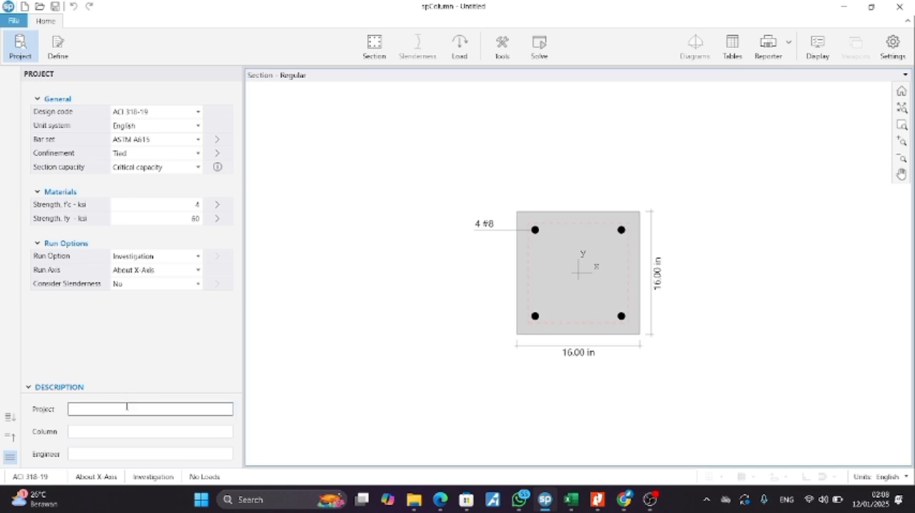
pyautogui.write('CPMK 5')
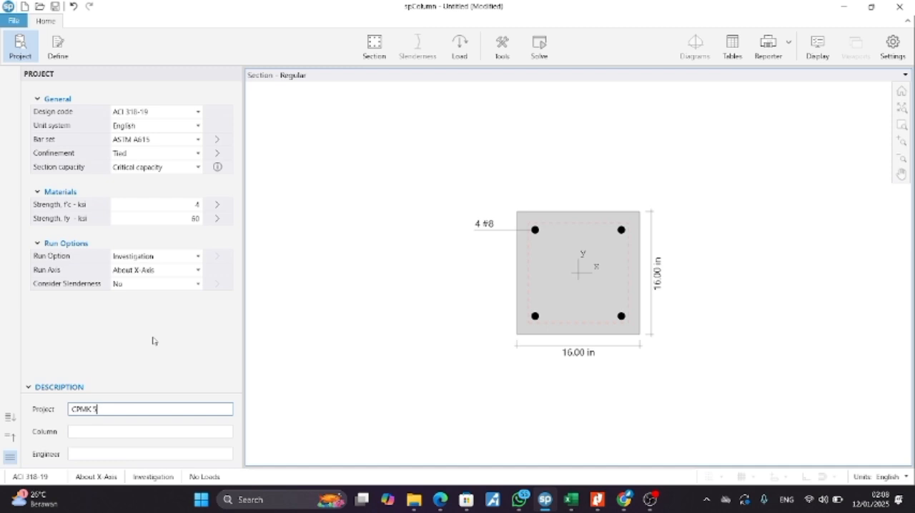
pyautogui.click(119, 429)
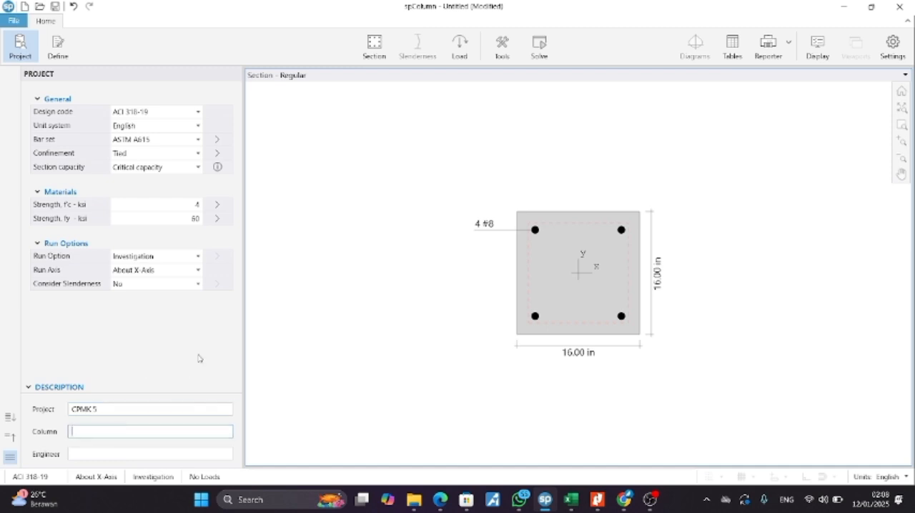
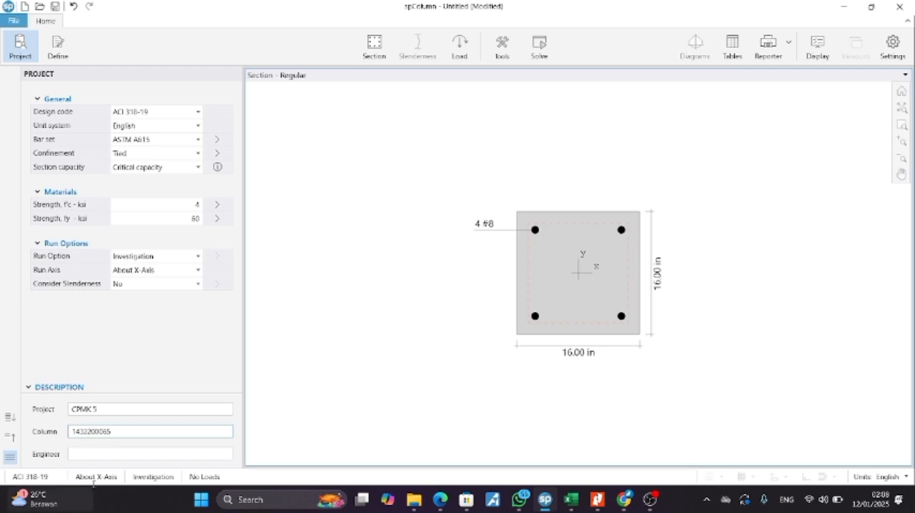
# Step: Enter the engineer's full name followed by KELAS B in the project description
pyautogui.click(91, 455)
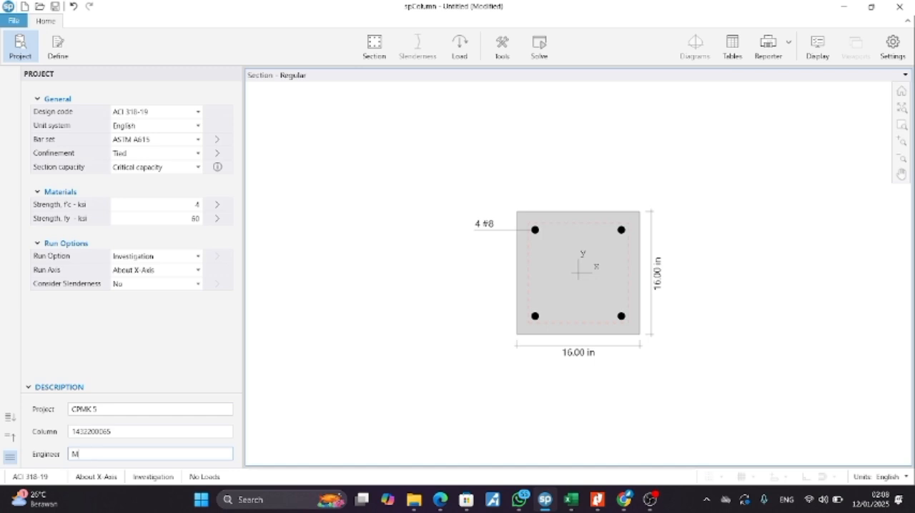
pyautogui.write('BILI')
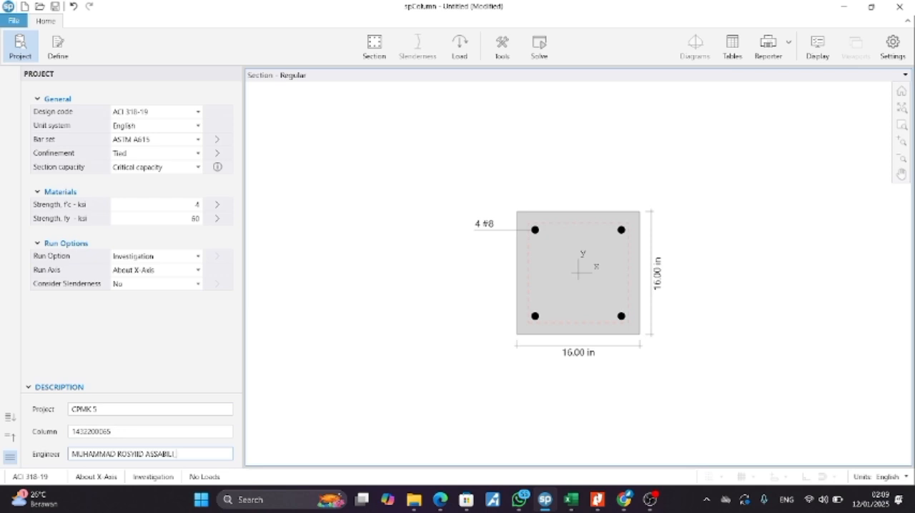
pyautogui.write('B')
pyautogui.press('BackSpace')
pyautogui.write('KELAS B')
# Step: Keep ACI 318-19 as the design code and set the unit system to Metric
pyautogui.click(180, 114)
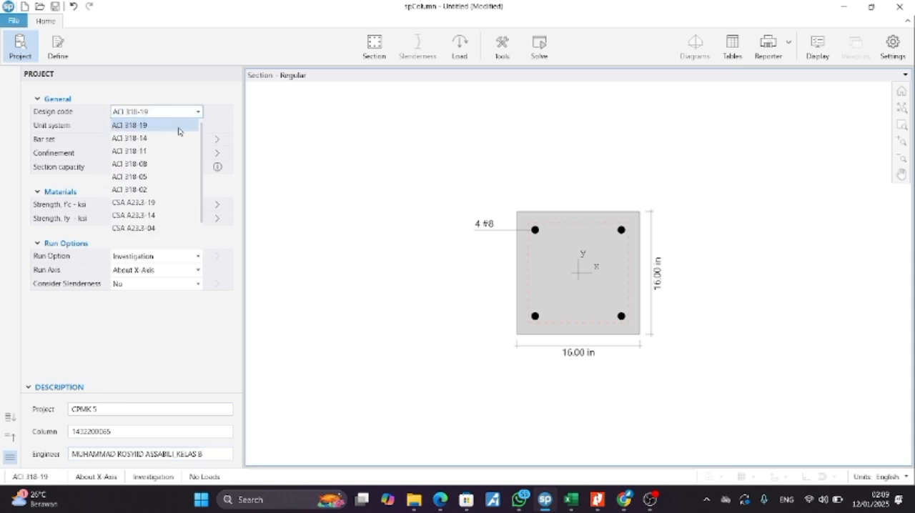
pyautogui.click(178, 127)
pyautogui.click(190, 127)
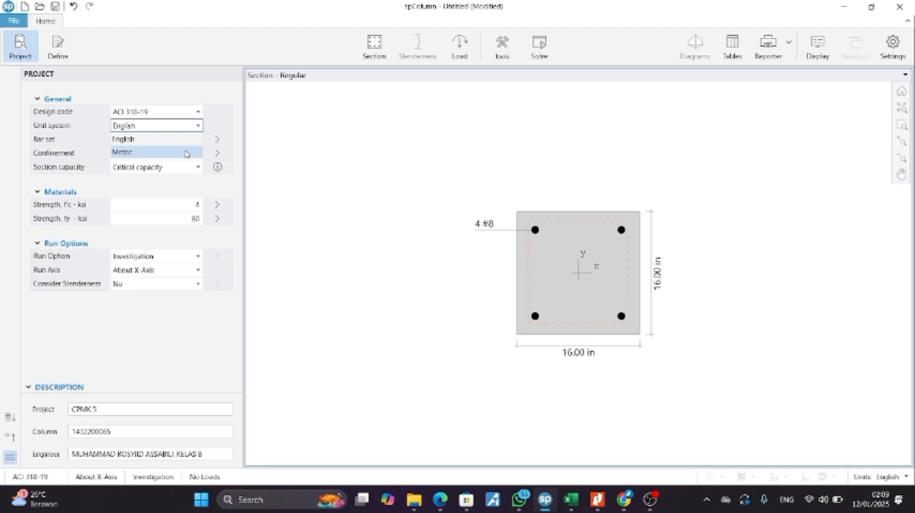
pyautogui.click(186, 154)
# Step: Set the reinforcement bar set to ASTM A615M and acknowledge the bar set change
pyautogui.click(180, 140)
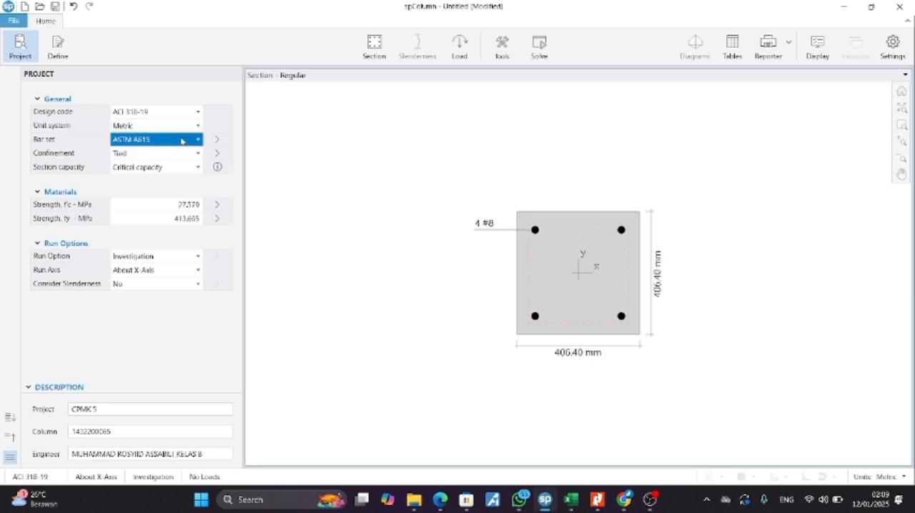
pyautogui.click(181, 140)
pyautogui.click(181, 167)
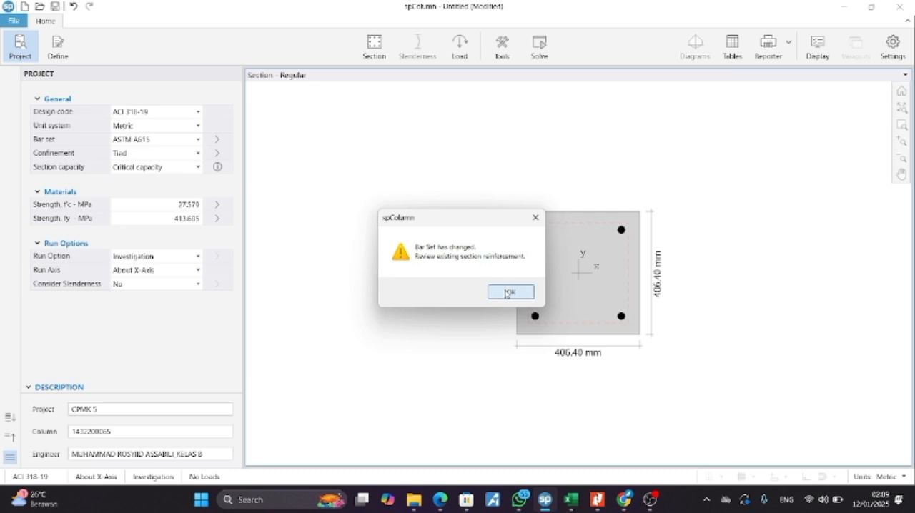
pyautogui.click(507, 292)
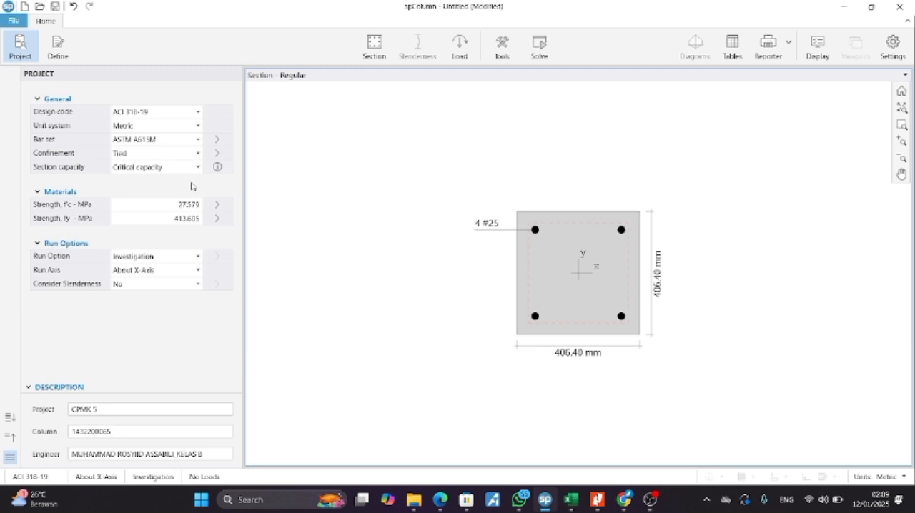
# Step: Look up the material strengths in the assignment PDF in Nitro Pro, and set the concrete strength f'c to 36 MPa in spColumn
pyautogui.moveTo(597, 498)
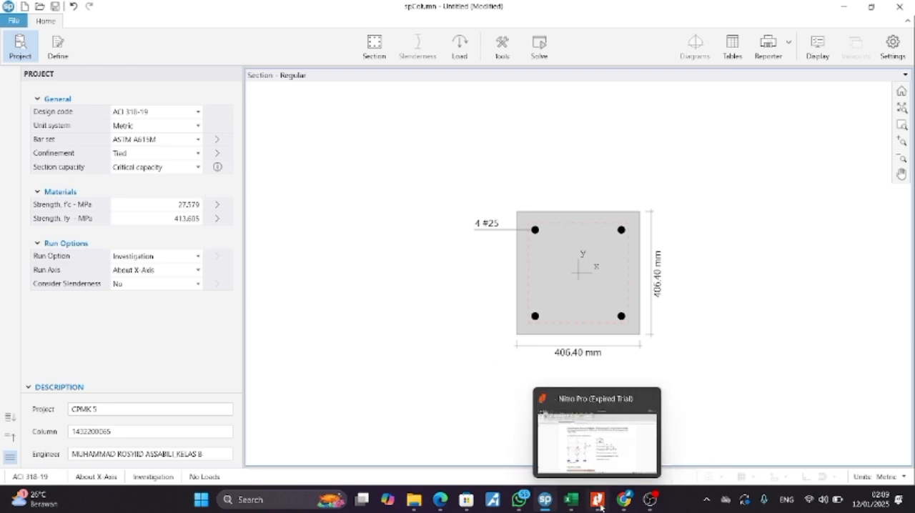
pyautogui.click(591, 433)
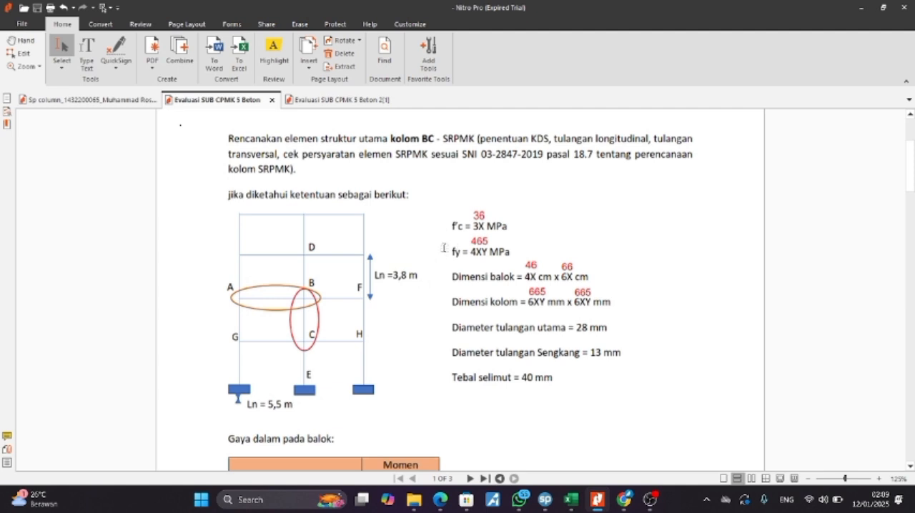
pyautogui.hotkey('alt', 'Tab')
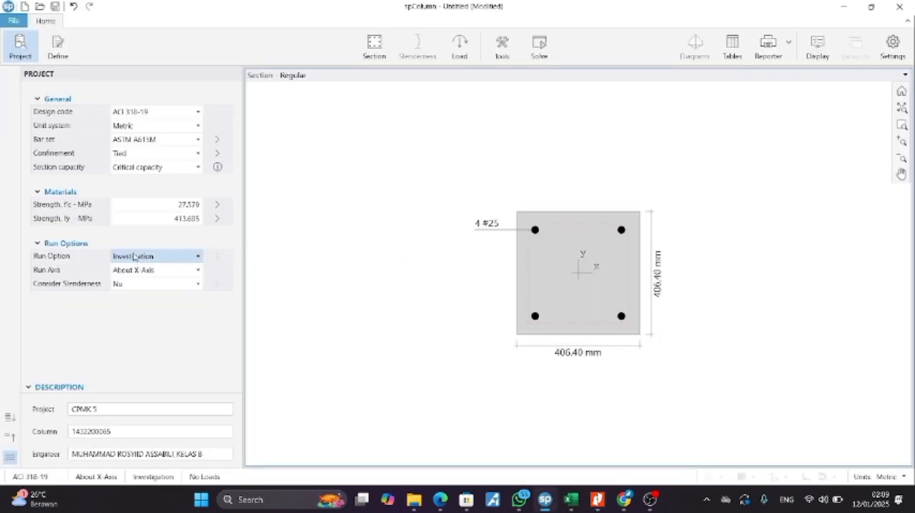
pyautogui.click(182, 204)
pyautogui.write('36')
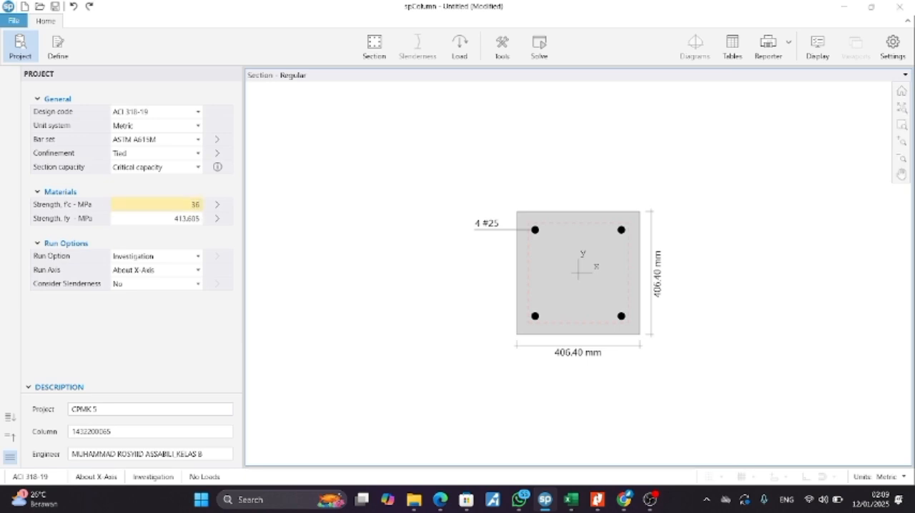
# Step: Recheck the assignment PDF, set the steel strength fy to 465 MPa in spColumn, and review the concrete property definitions
pyautogui.hotkey('alt', 'Tab')
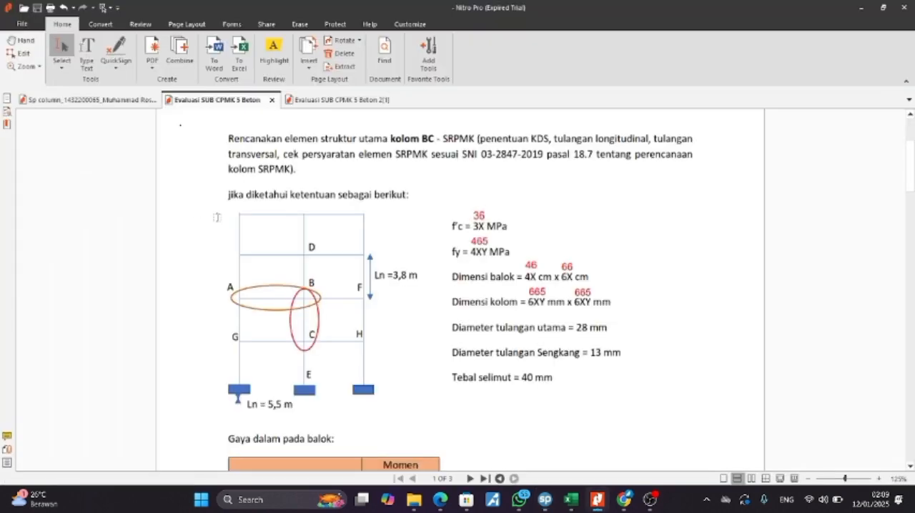
pyautogui.hotkey('alt', 'Tab')
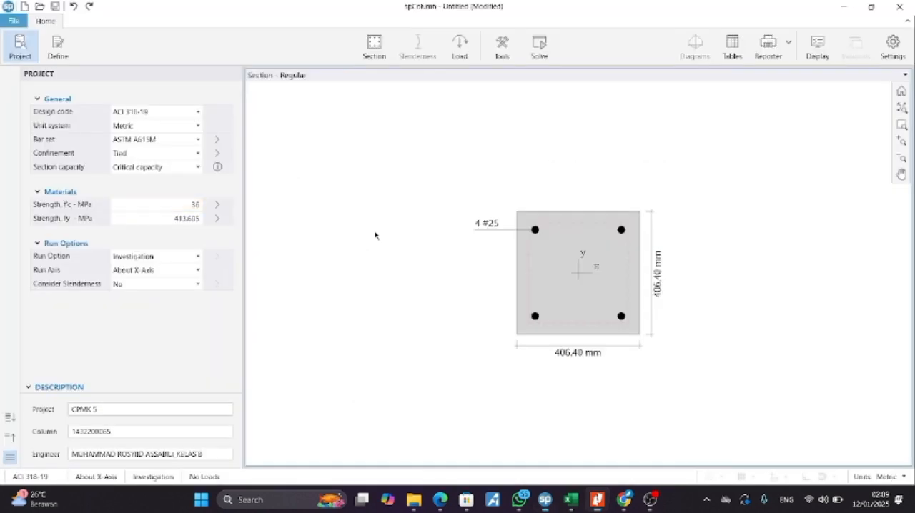
pyautogui.click(174, 218)
pyautogui.moveTo(174, 218); pyautogui.dragTo(198, 226)
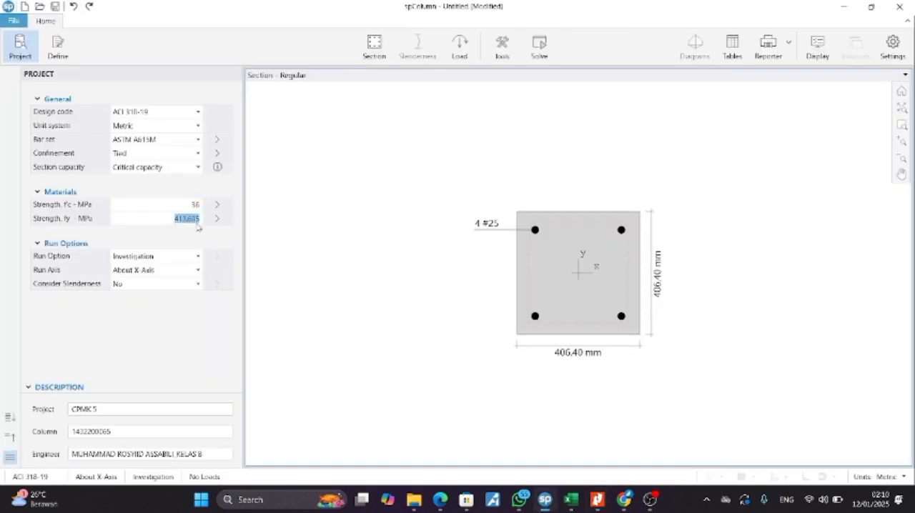
pyautogui.write('465')
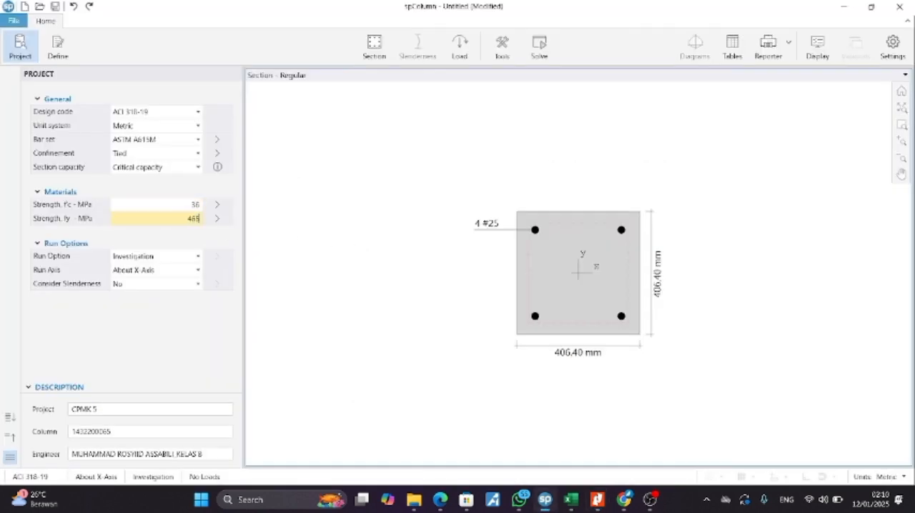
pyautogui.click(186, 299)
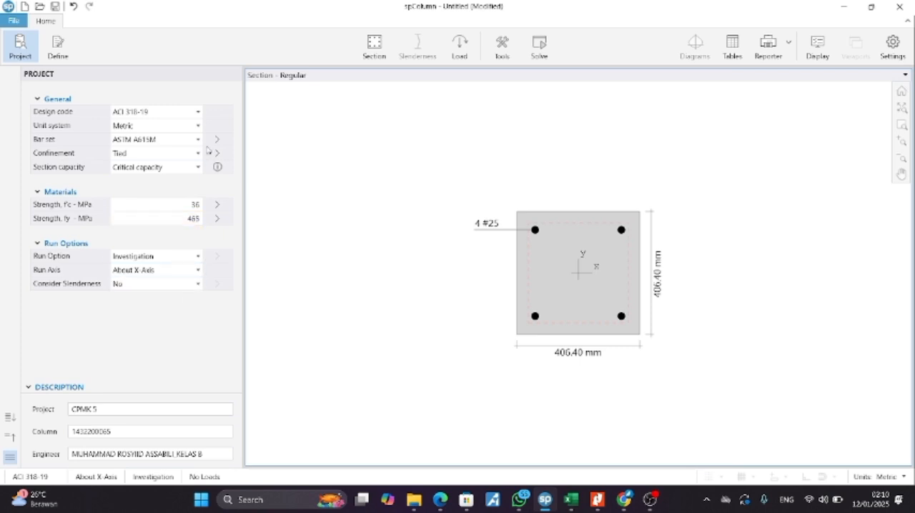
pyautogui.click(64, 48)
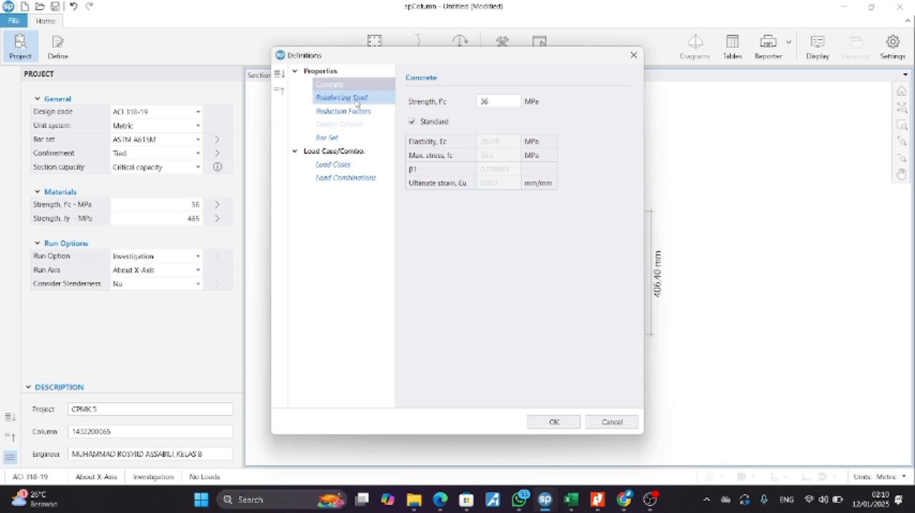
pyautogui.click(562, 423)
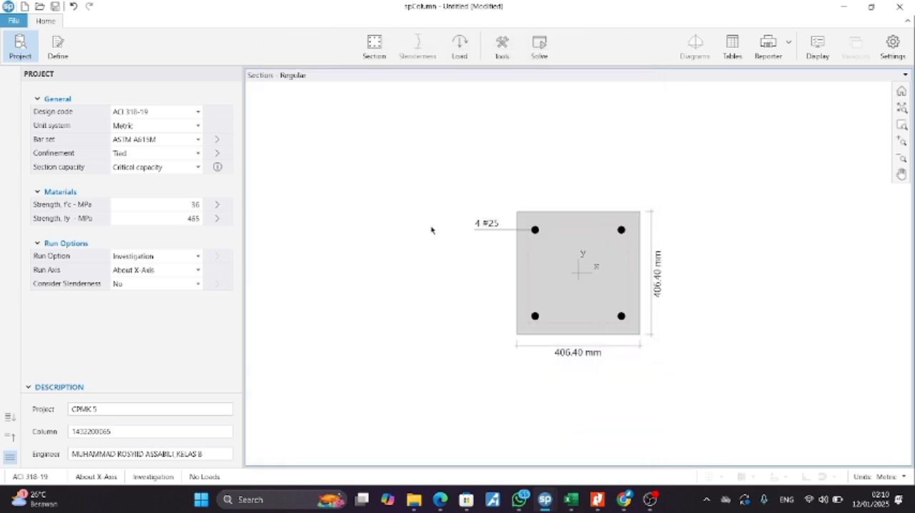
# Step: Check the column dimensions in the assignment PDF and set the rectangular section's width and depth to 665 mm in spColumn
pyautogui.click(374, 46)
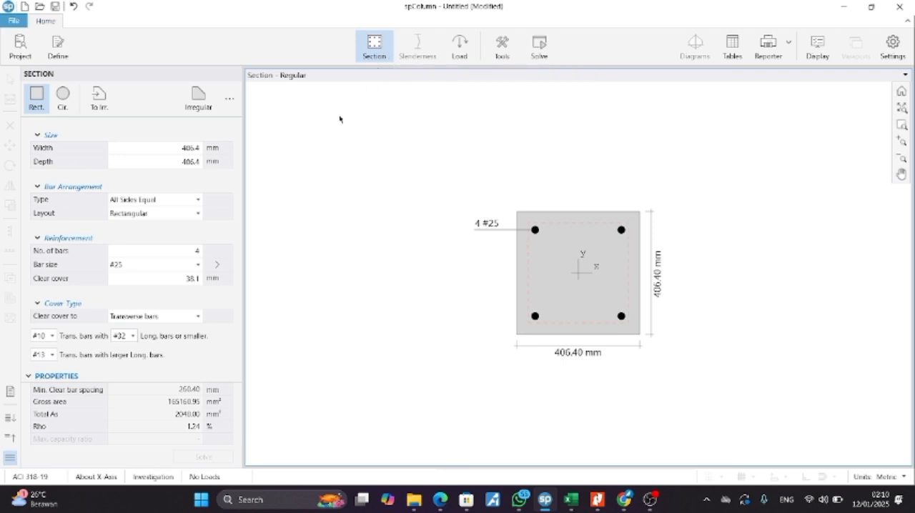
pyautogui.doubleClick(189, 151)
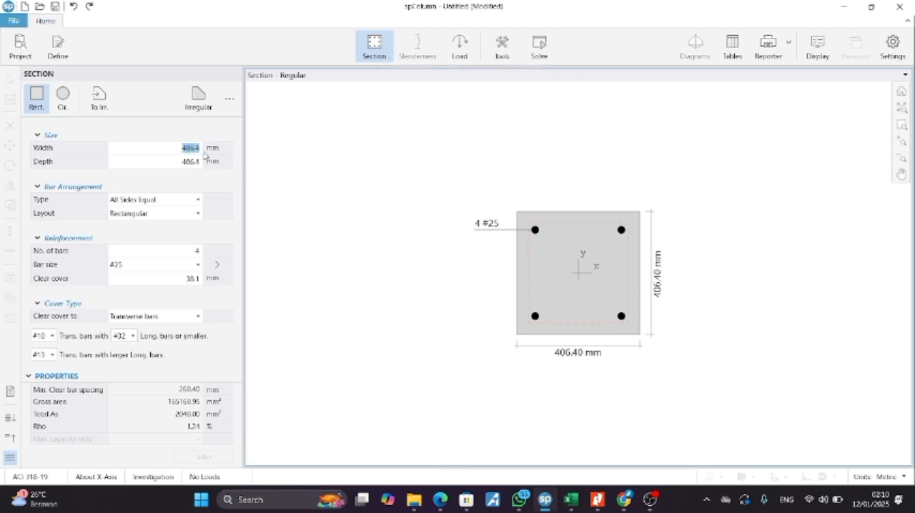
pyautogui.hotkey('alt', 'Tab')
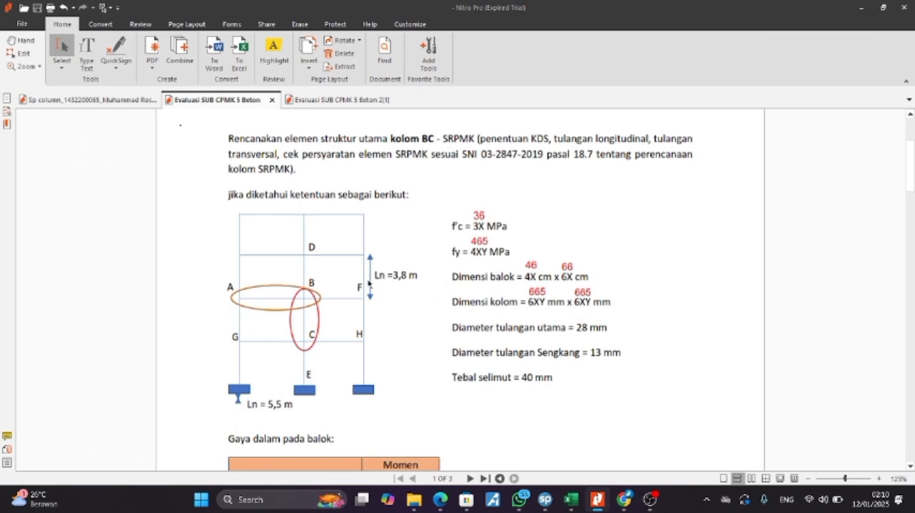
pyautogui.hotkey('alt', 'Tab')
pyautogui.doubleClick(199, 150)
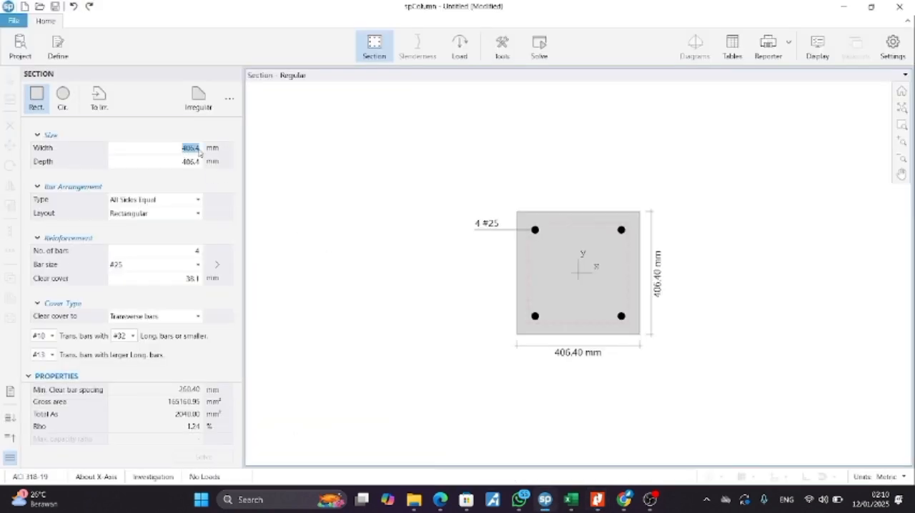
pyautogui.write('665')
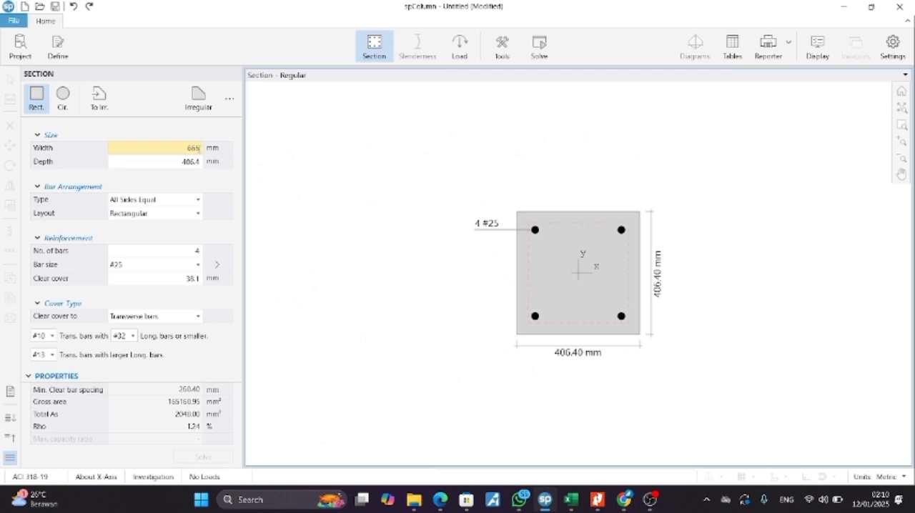
pyautogui.press('Tab')
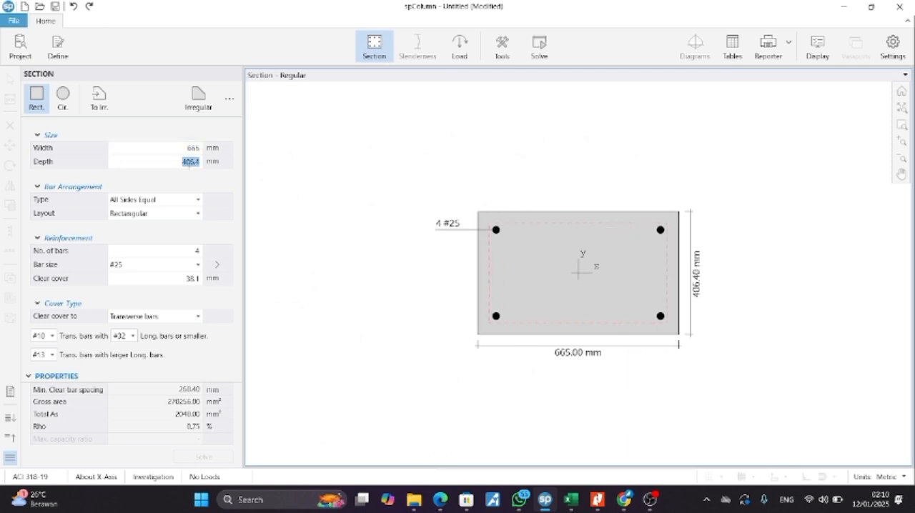
pyautogui.write('665')
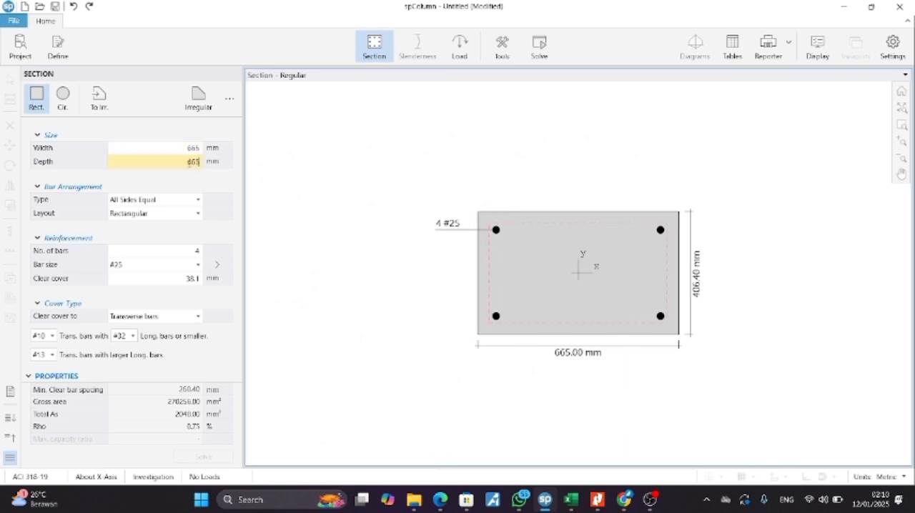
# Step: Check the bar arrangement's layout and type options, keeping Rectangular and All Sides Equal
pyautogui.click(188, 213)
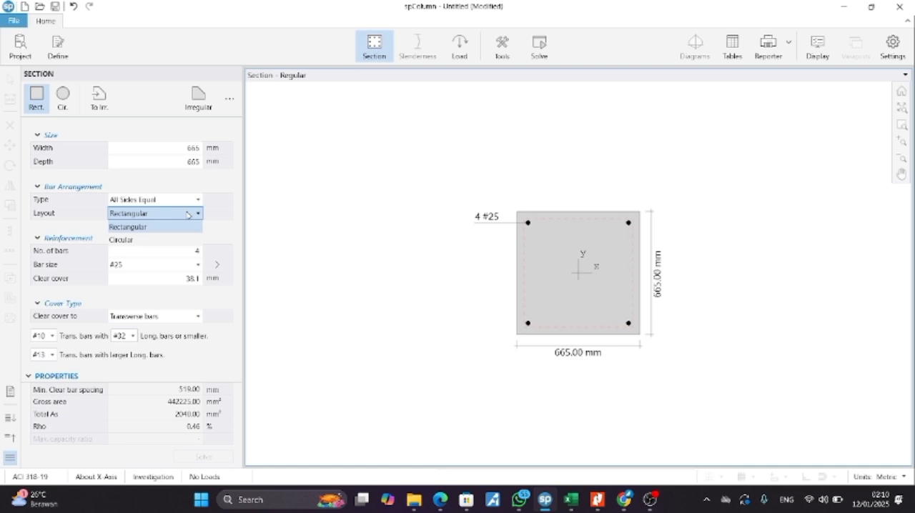
pyautogui.click(188, 213)
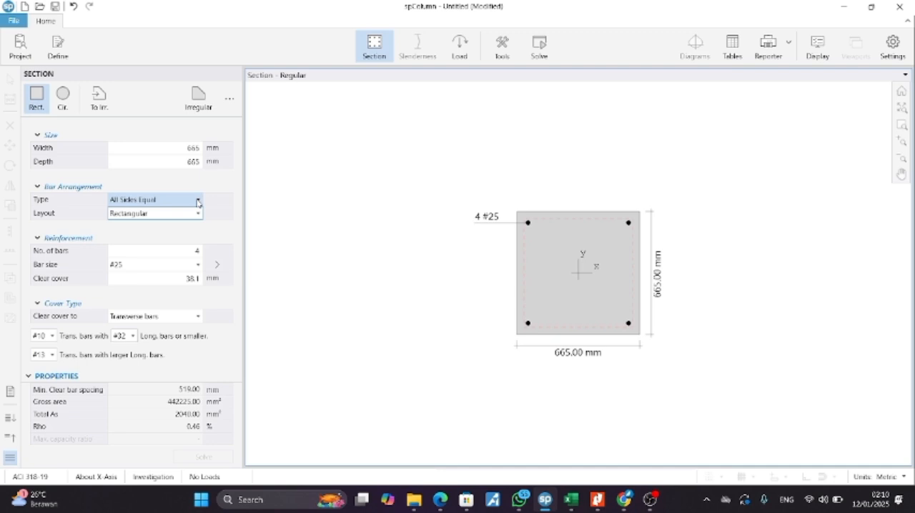
pyautogui.click(197, 201)
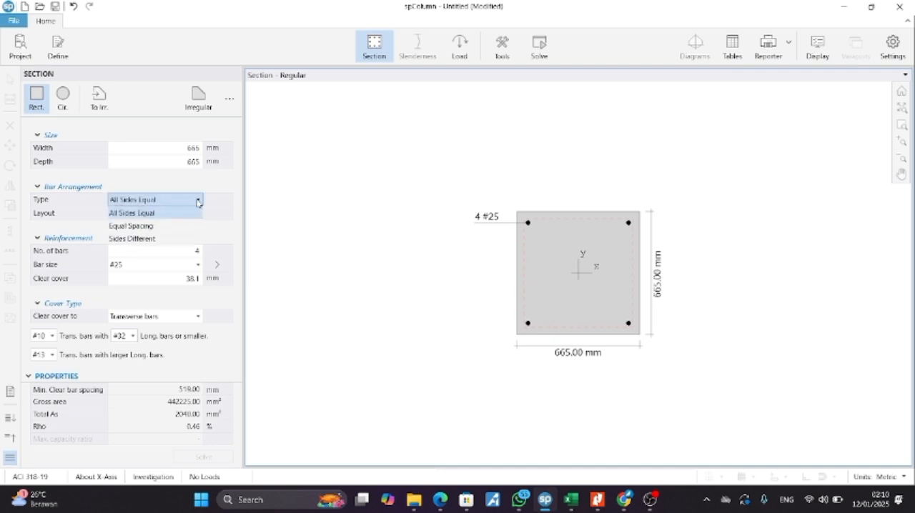
pyautogui.click(197, 202)
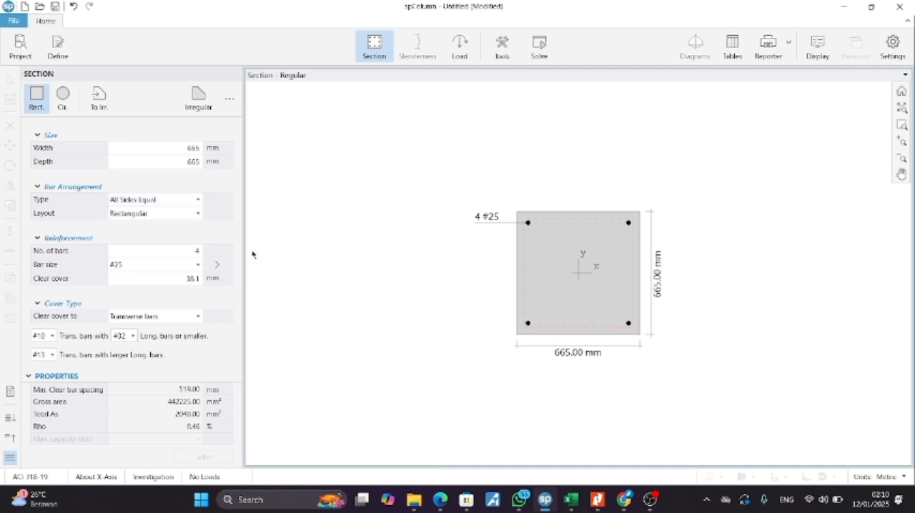
# Step: Set the longitudinal reinforcement's bar size to #29 and its clear cover to 40 mm
pyautogui.click(173, 266)
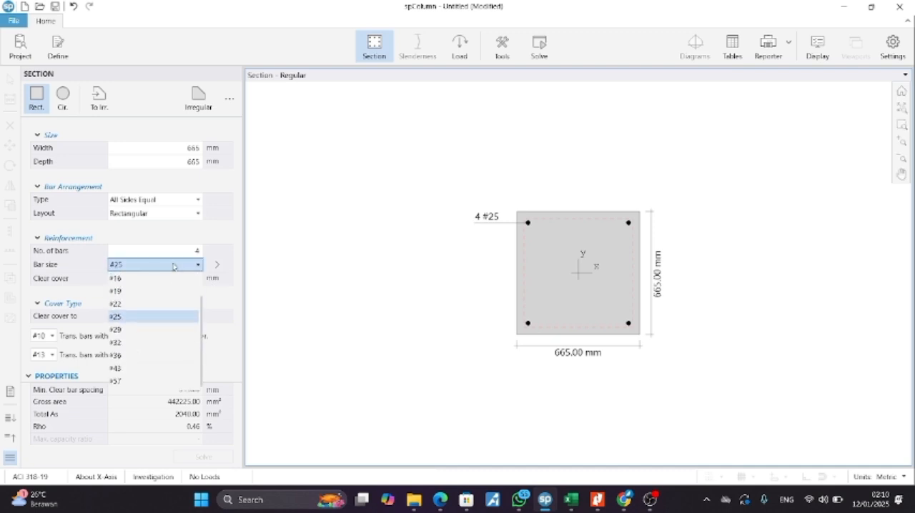
pyautogui.click(168, 330)
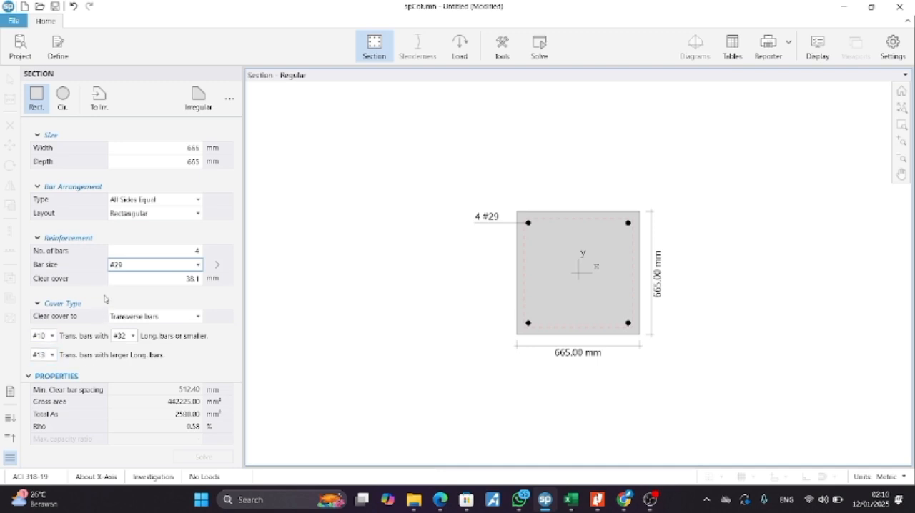
pyautogui.click(166, 279)
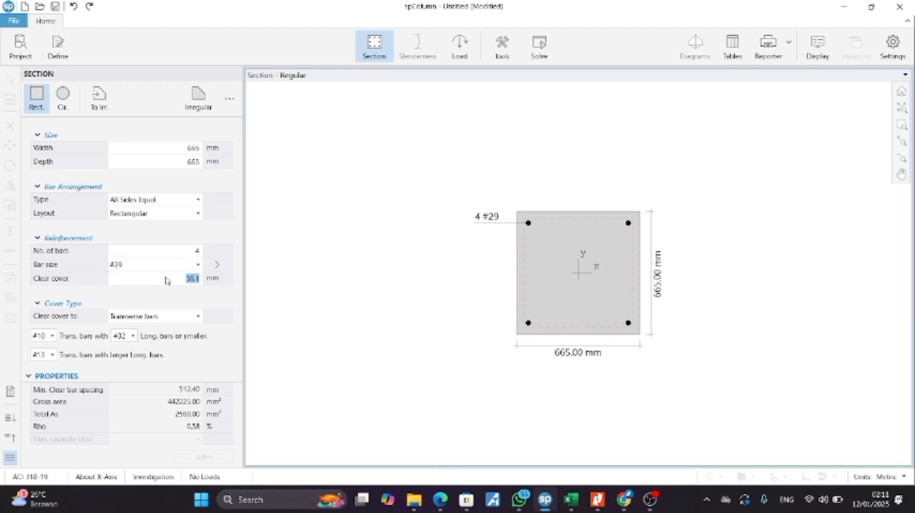
pyautogui.write('40')
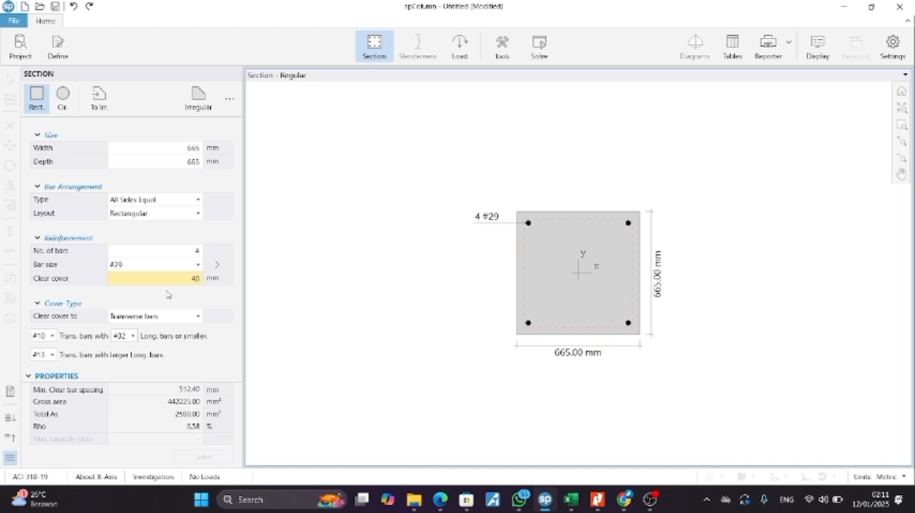
pyautogui.press('Return')
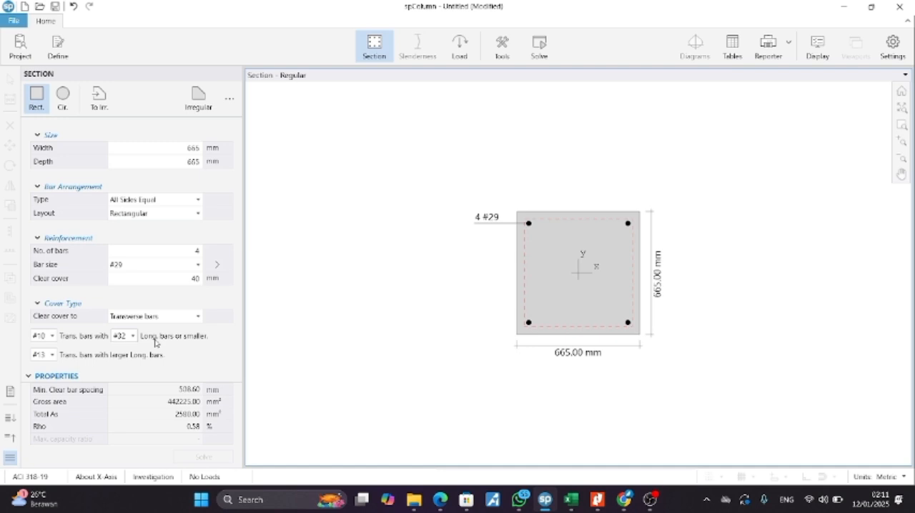
# Step: Set the cover type to use #13 transverse bars with #29 longitudinal bars or smaller
pyautogui.click(133, 335)
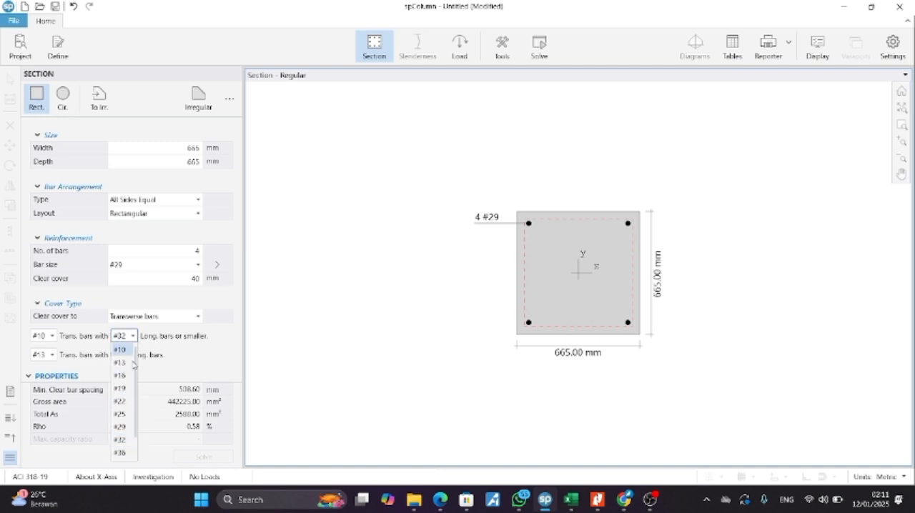
pyautogui.click(127, 427)
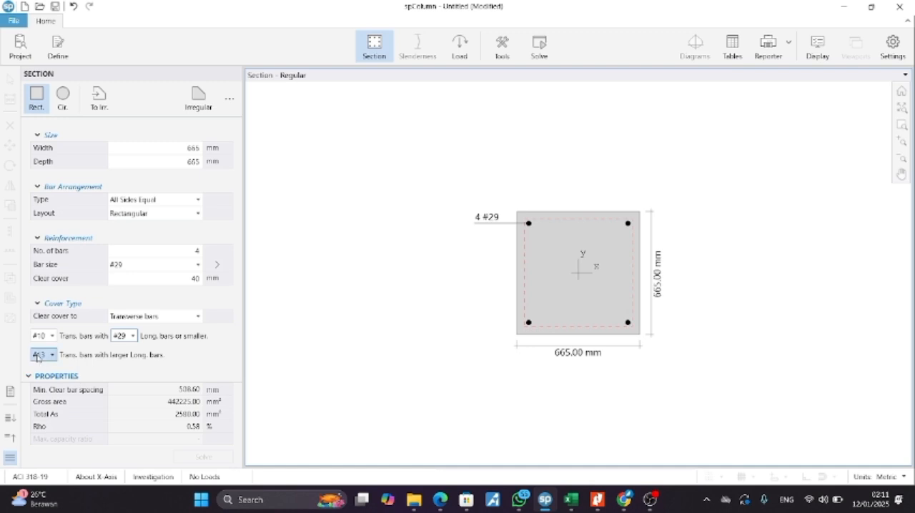
pyautogui.click(46, 336)
pyautogui.click(49, 363)
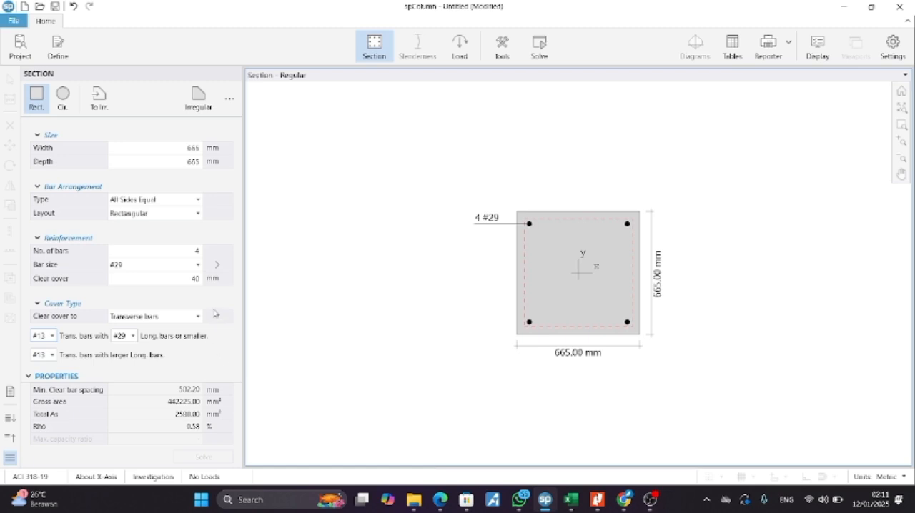
# Step: Look up the column forces in the assignment PDF in Nitro Pro and set the dead service load's P to 3650 kN in spColumn
pyautogui.click(460, 48)
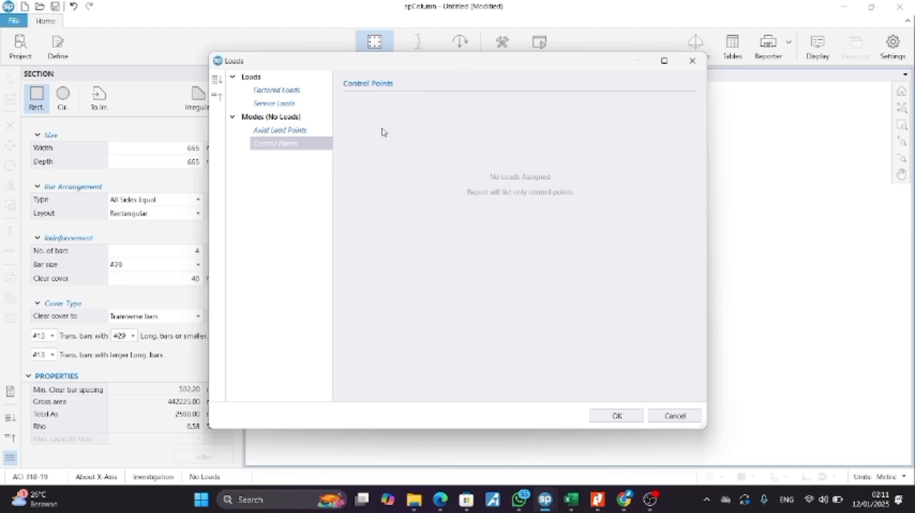
pyautogui.click(286, 103)
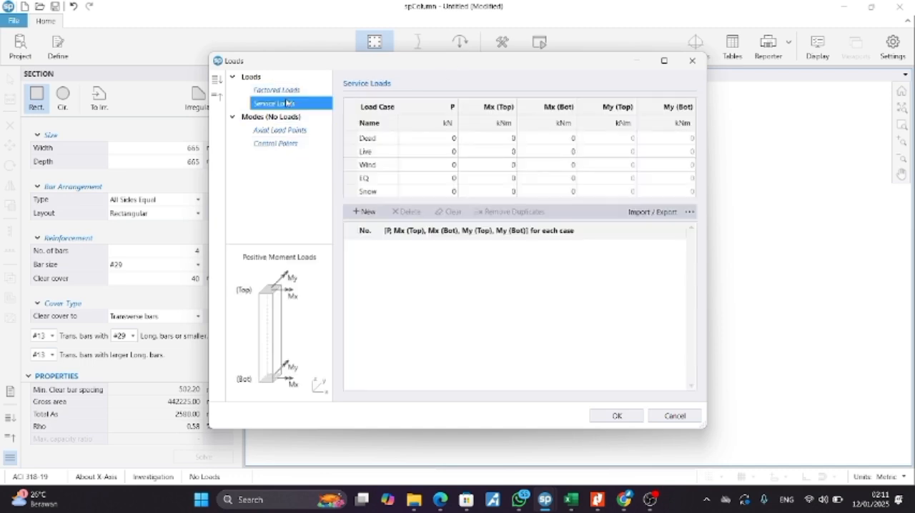
pyautogui.click(449, 140)
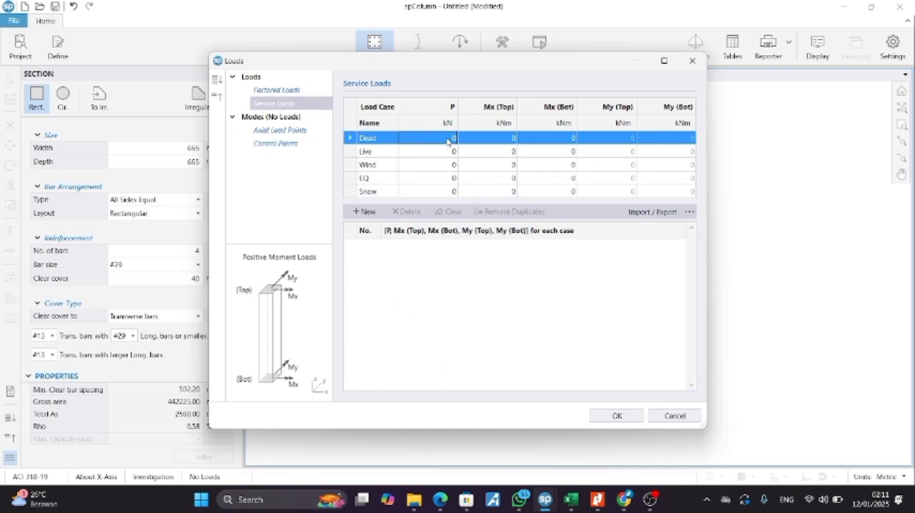
pyautogui.click(452, 138)
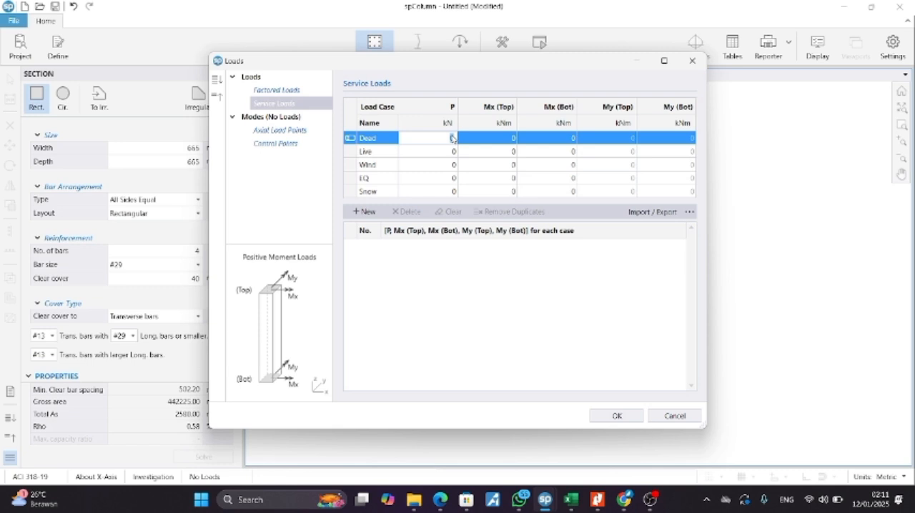
pyautogui.hotkey('alt', 'Tab')
pyautogui.click(453, 138)
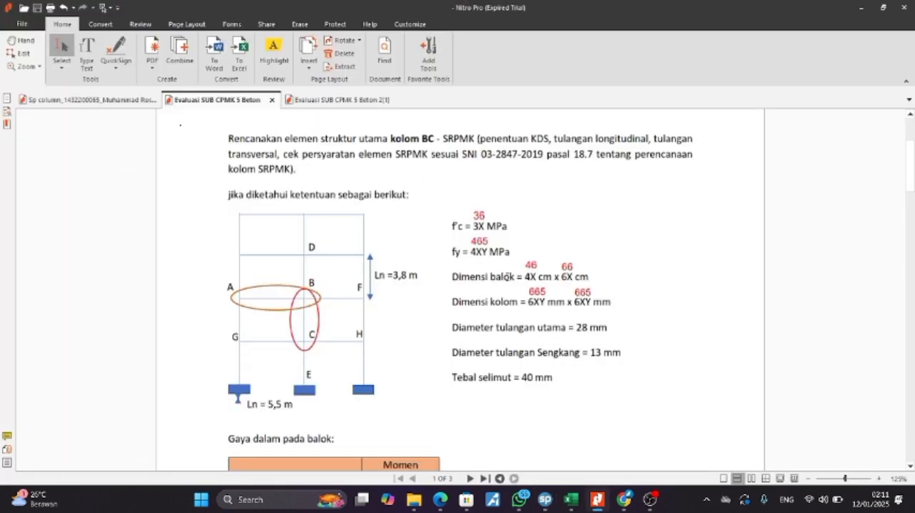
pyautogui.scroll(-2, 468, 270)
pyautogui.scroll(-8, 468, 270)
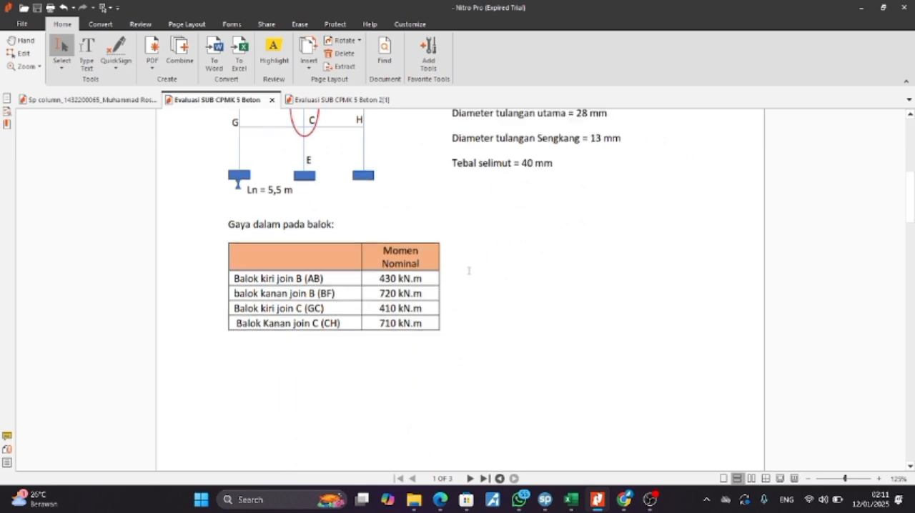
pyautogui.scroll(-4, 468, 270)
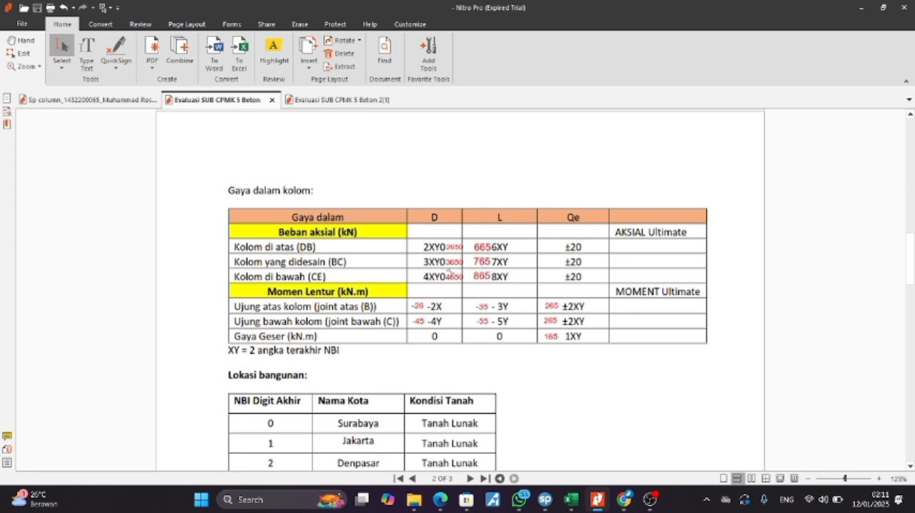
pyautogui.hotkey('alt', 'Tab')
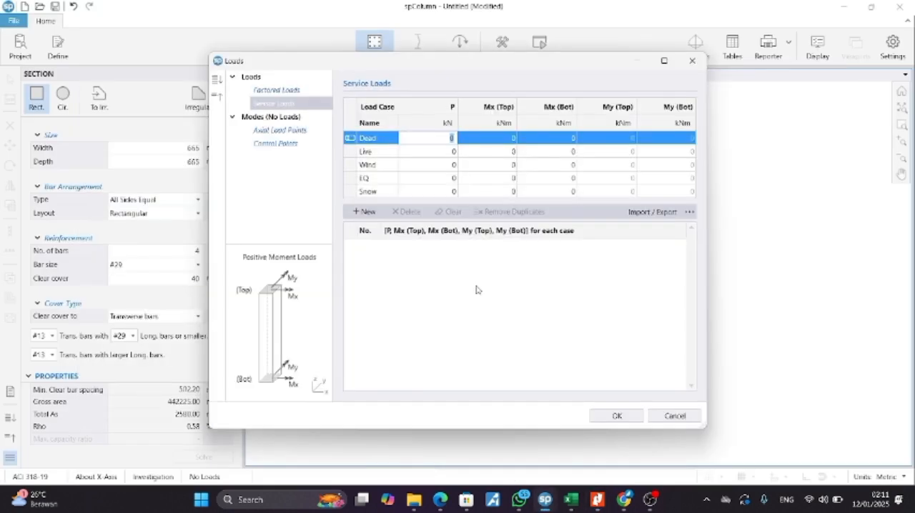
pyautogui.write('3650')
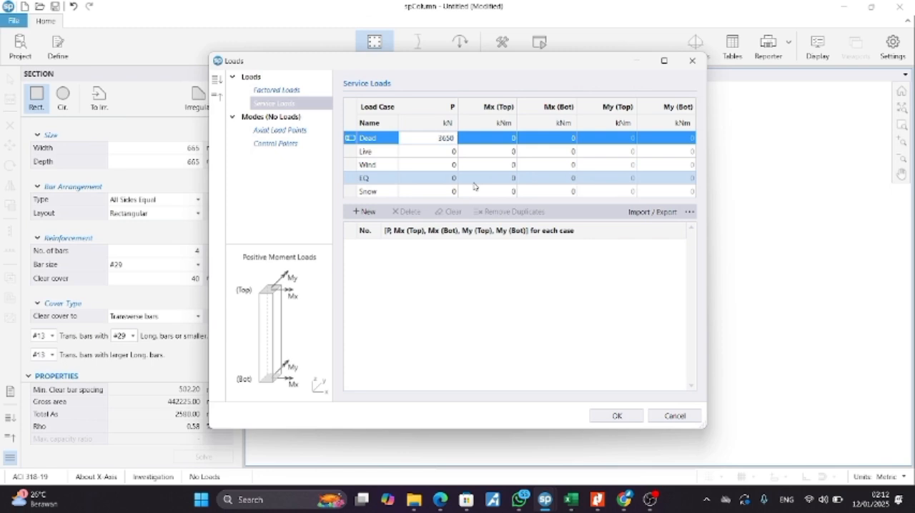
pyautogui.click(512, 138)
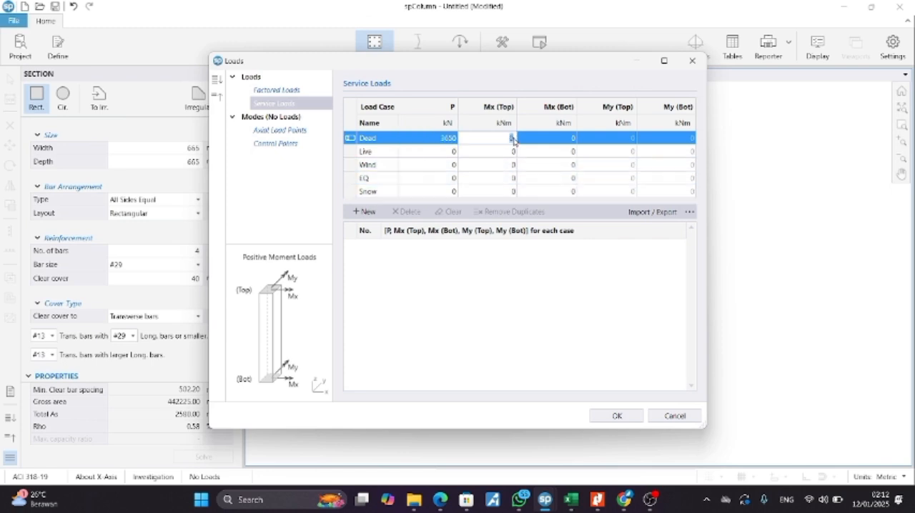
# Step: Check the assignment PDF and set the service load P to 765 kN for Live and 20 kN for EQ
pyautogui.click(455, 152)
pyautogui.click(454, 152)
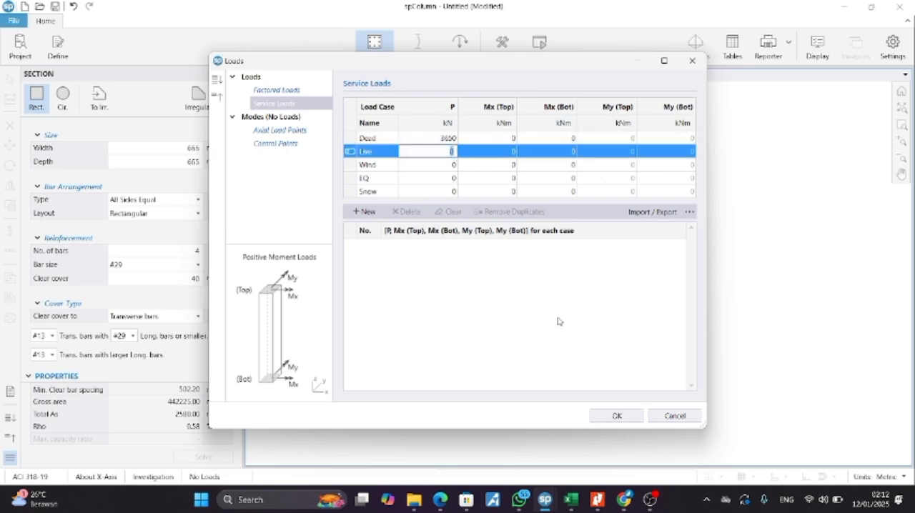
pyautogui.hotkey('alt', 'Tab')
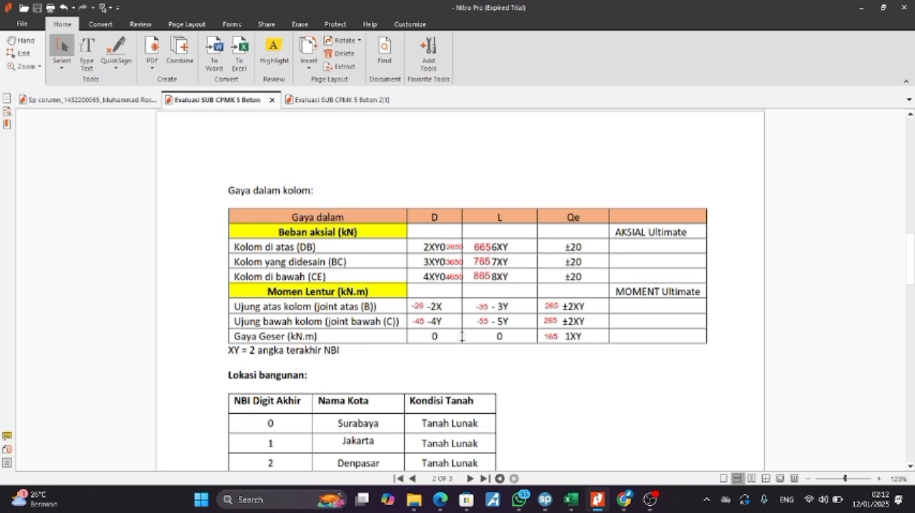
pyautogui.hotkey('alt', 'Tab')
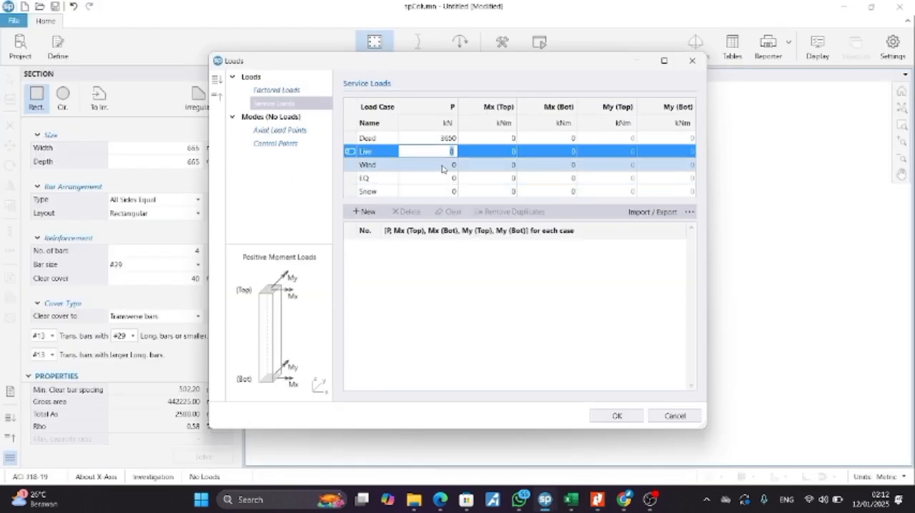
pyautogui.write('765')
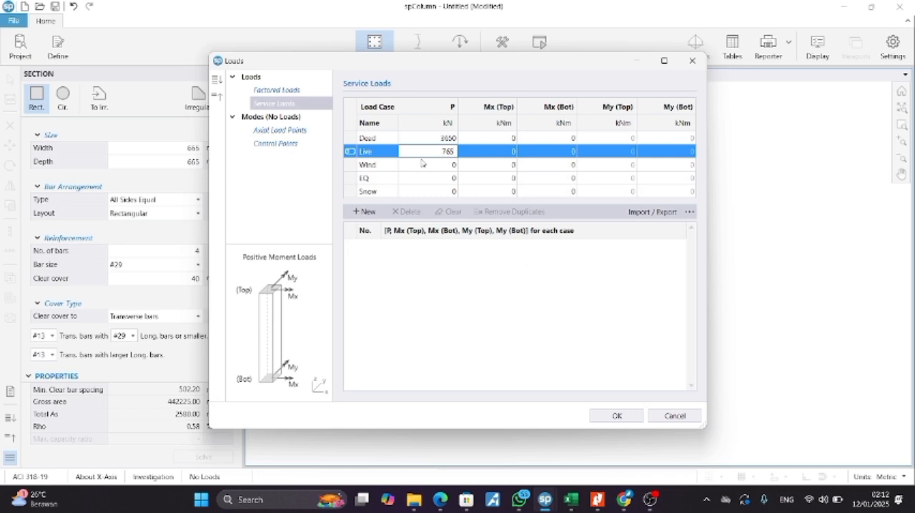
pyautogui.click(457, 179)
pyautogui.click(454, 178)
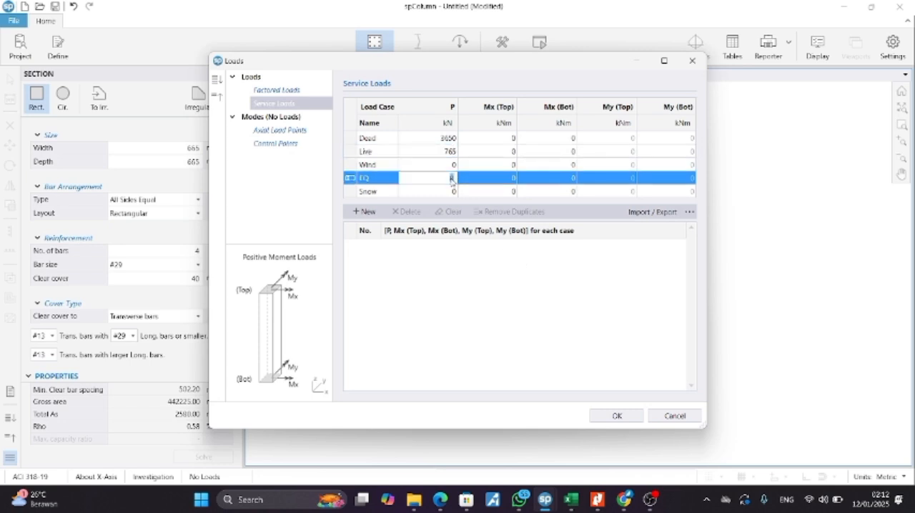
pyautogui.write('20')
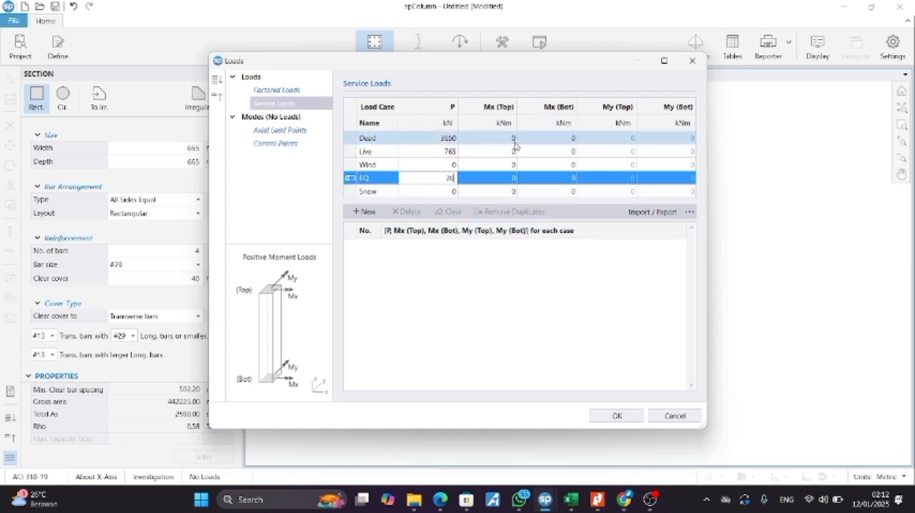
# Step: Check the top-end moments in the assignment PDF and set Mx (Top) to -26 kNm for Dead and -35 kNm for Live
pyautogui.hotkey('alt', 'Tab')
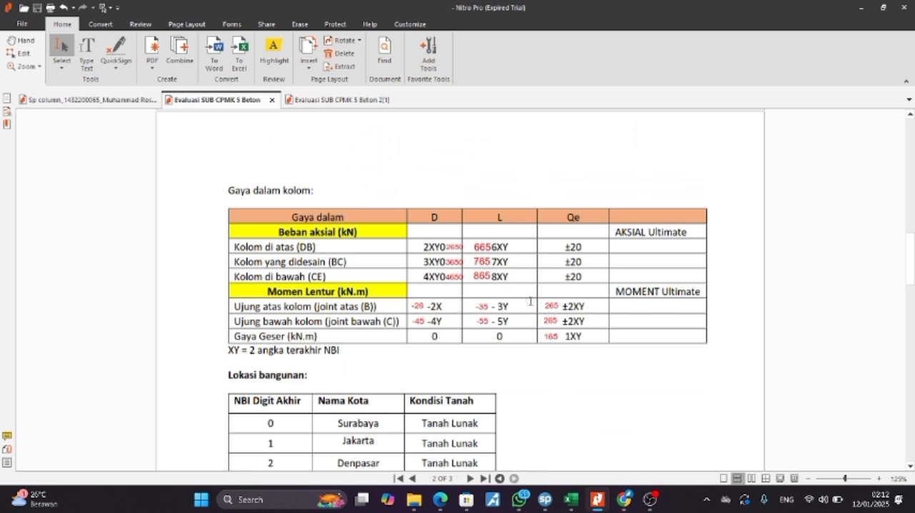
pyautogui.hotkey('alt', 'Tab')
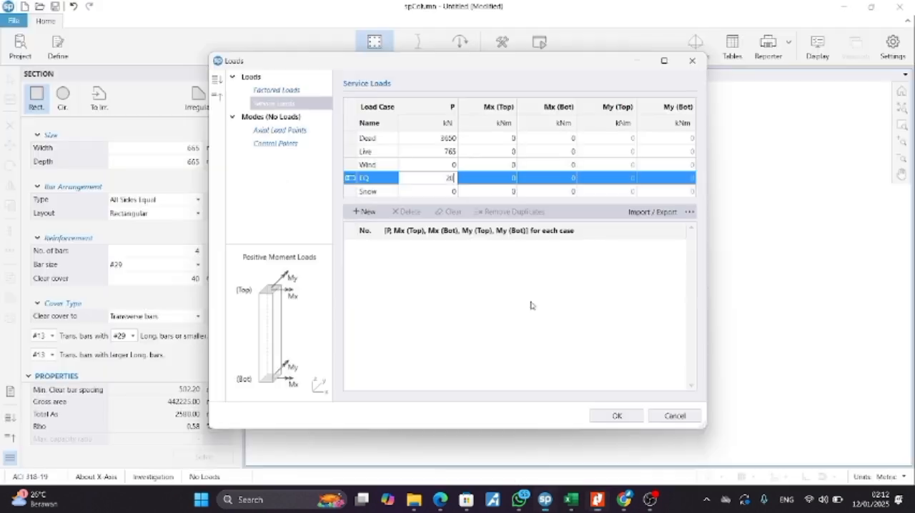
pyautogui.click(510, 139)
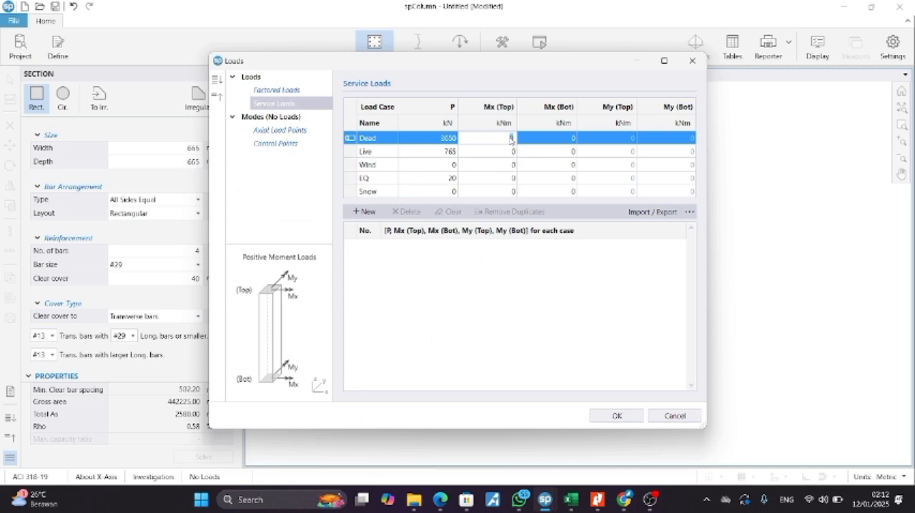
pyautogui.press('BackSpace')
pyautogui.write('26')
pyautogui.click(514, 151)
pyautogui.hotkey('alt', 'Tab')
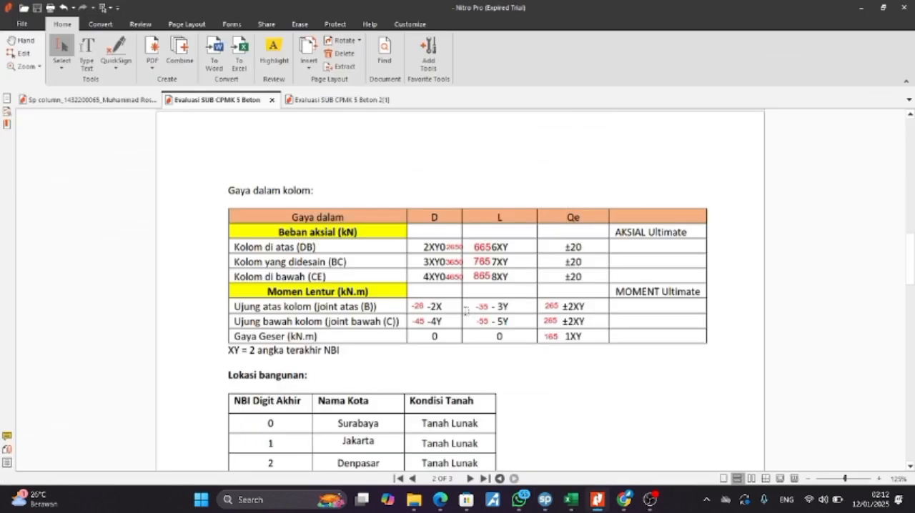
pyautogui.hotkey('alt', 'Tab')
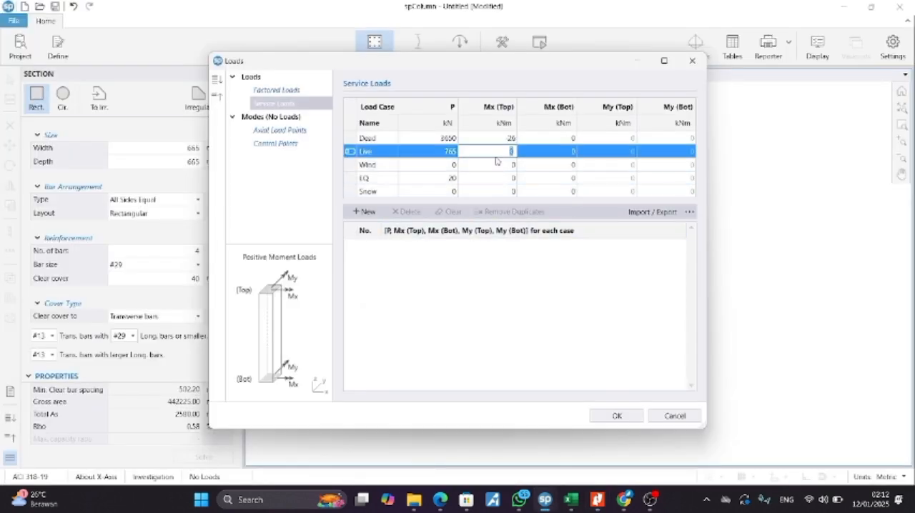
pyautogui.write('-35')
# Step: Recheck the assignment PDF and set the EQ load case's Mx (Top) to 265 kNm in spColumn
pyautogui.hotkey('alt', 'Tab')
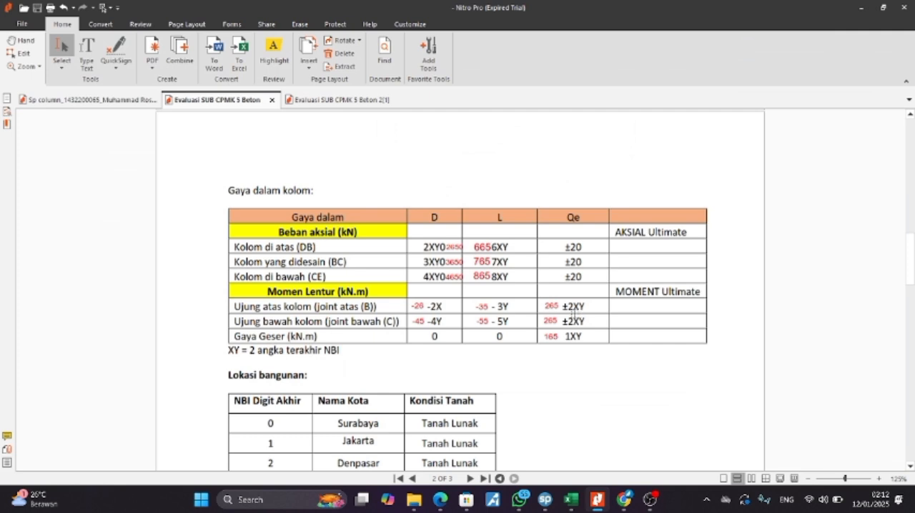
pyautogui.hotkey('alt', 'Tab')
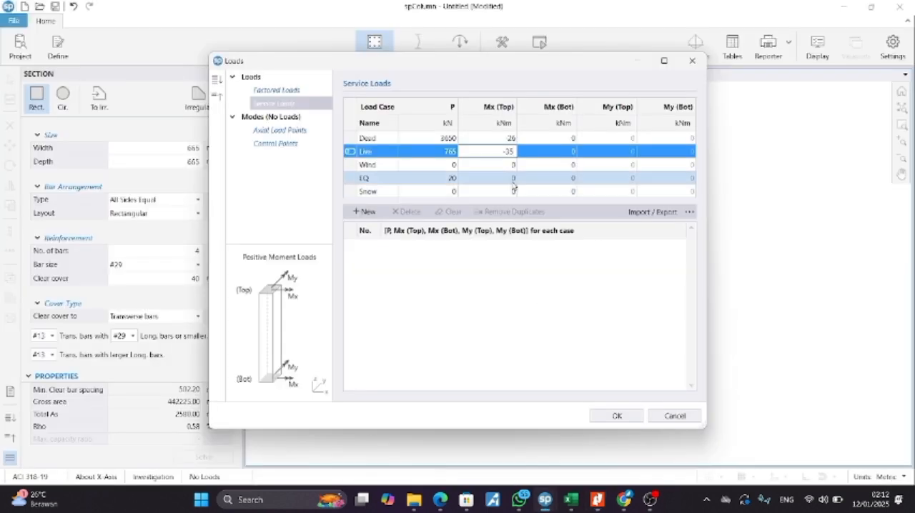
pyautogui.click(513, 178)
pyautogui.write('265')
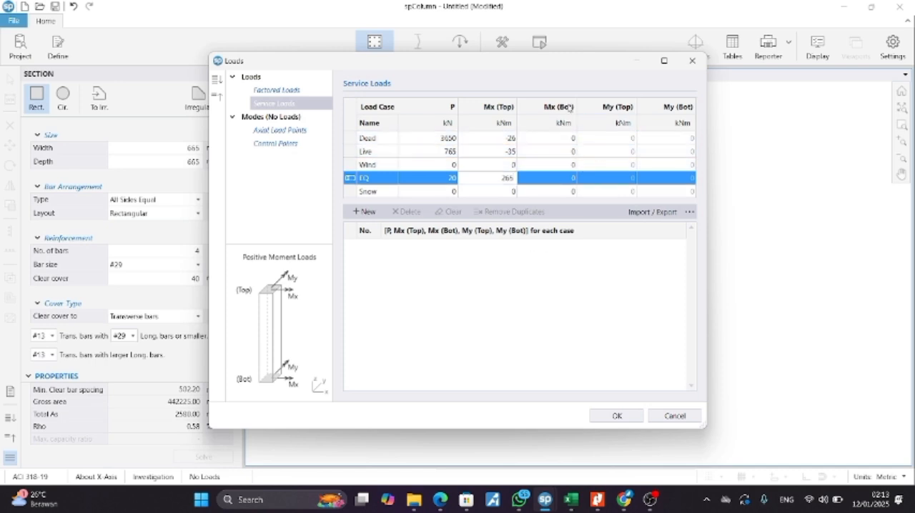
# Step: Check the bottom-end moments in the assignment PDF and set the Dead load case's Mx (Bot) to -45 kNm
pyautogui.click(573, 139)
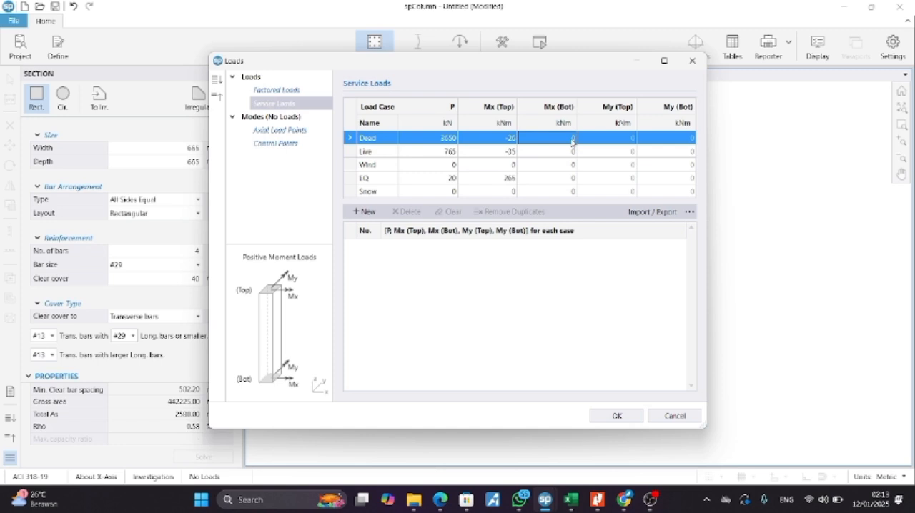
pyautogui.hotkey('alt', 'Tab')
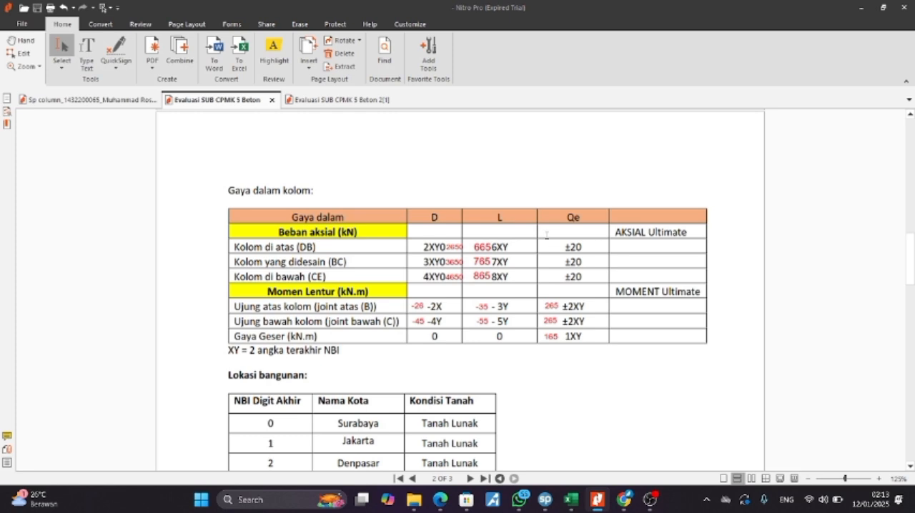
pyautogui.hotkey('alt', 'Tab')
pyautogui.press('BackSpace')
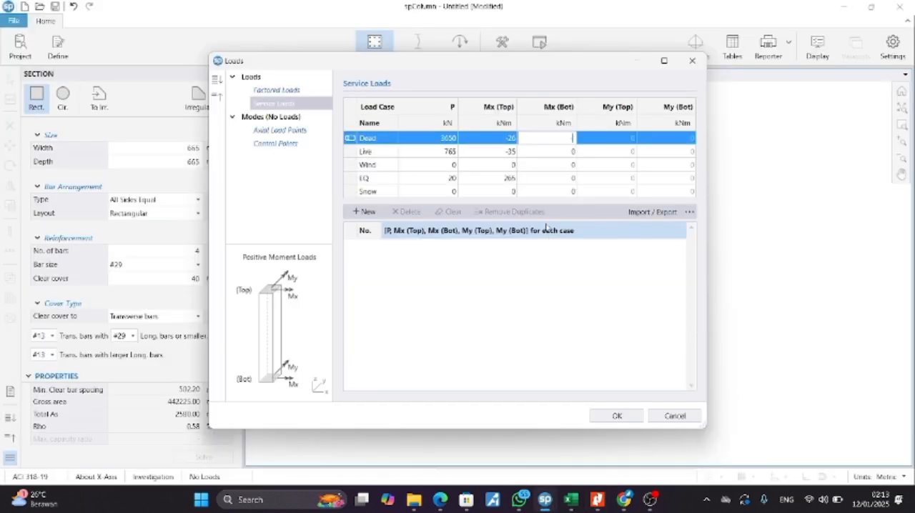
pyautogui.write('45')
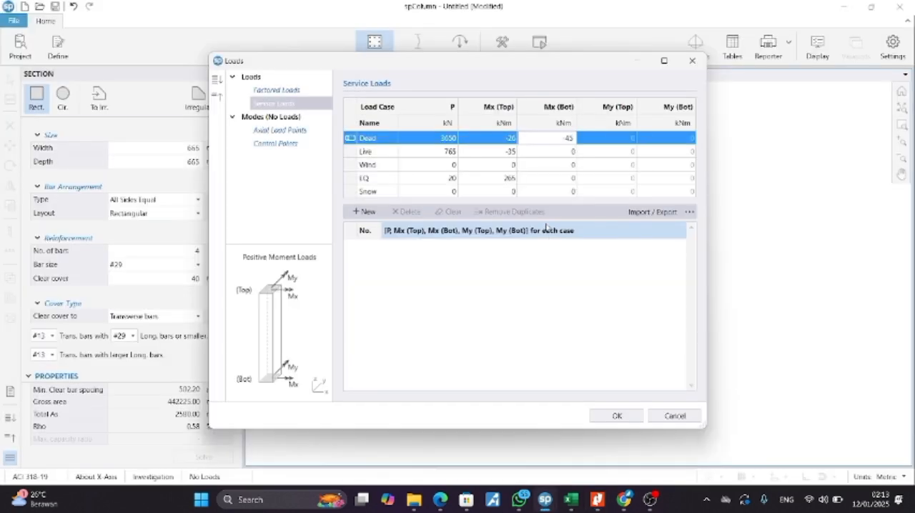
# Step: Recheck the assignment PDF and set the Live load case's Mx (Bot) to -55 kNm in spColumn
pyautogui.click(578, 151)
pyautogui.hotkey('alt', 'Tab')
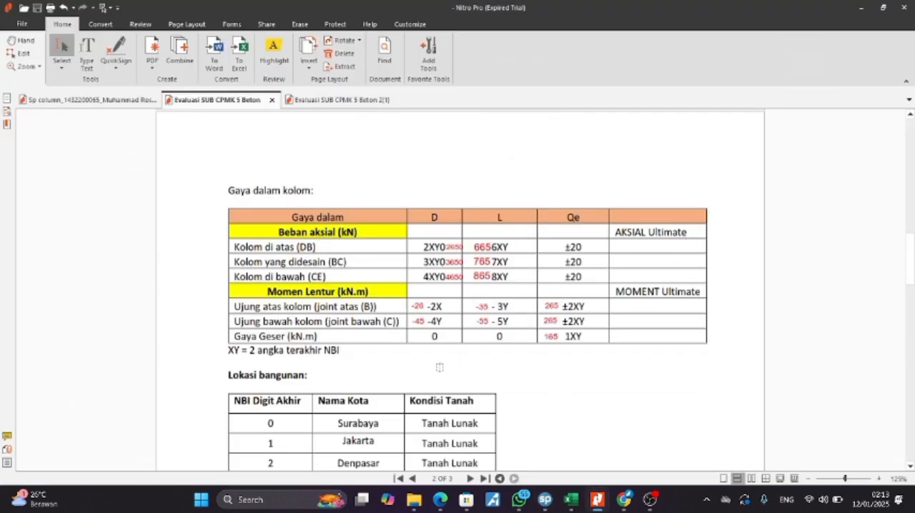
pyautogui.hotkey('alt', 'Tab')
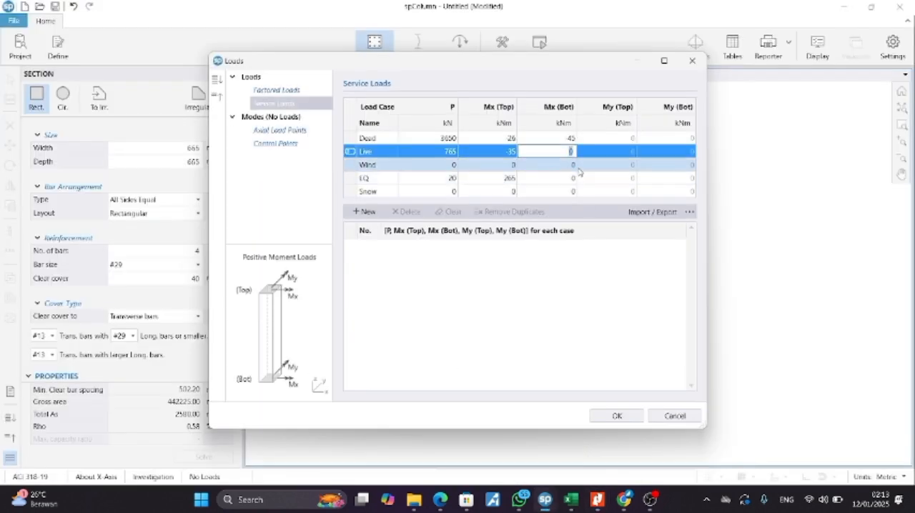
pyautogui.write('-55')
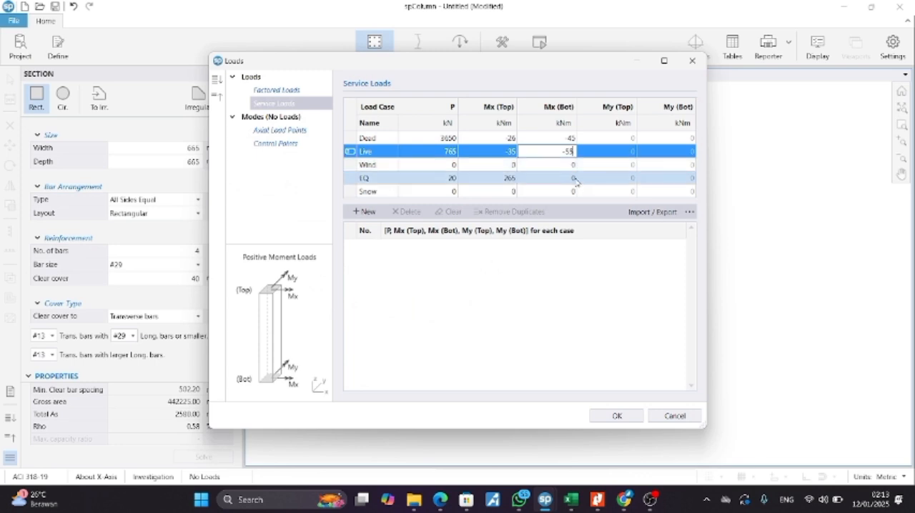
# Step: Check the assignment PDF, set the EQ load case's Mx (Bot) to 265 kNm and accept the service loads
pyautogui.click(574, 178)
pyautogui.hotkey('alt', 'Tab')
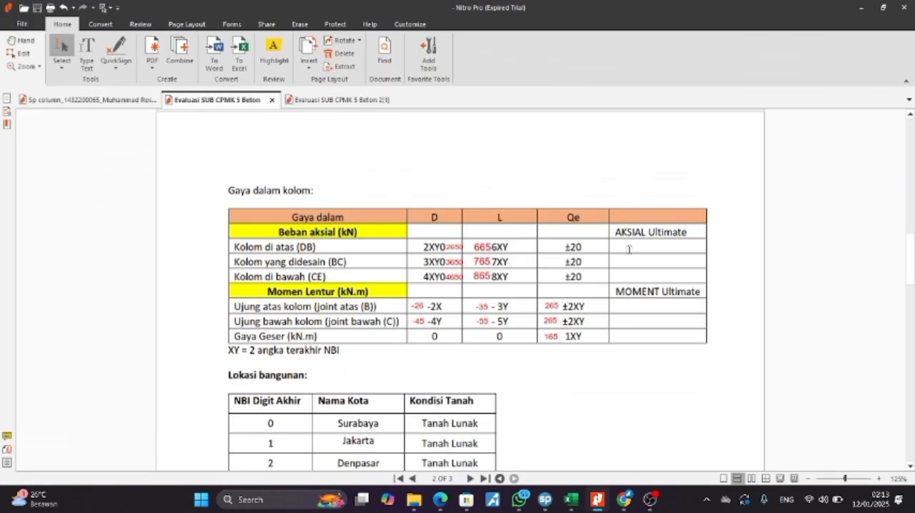
pyautogui.scroll(-1, 583, 295)
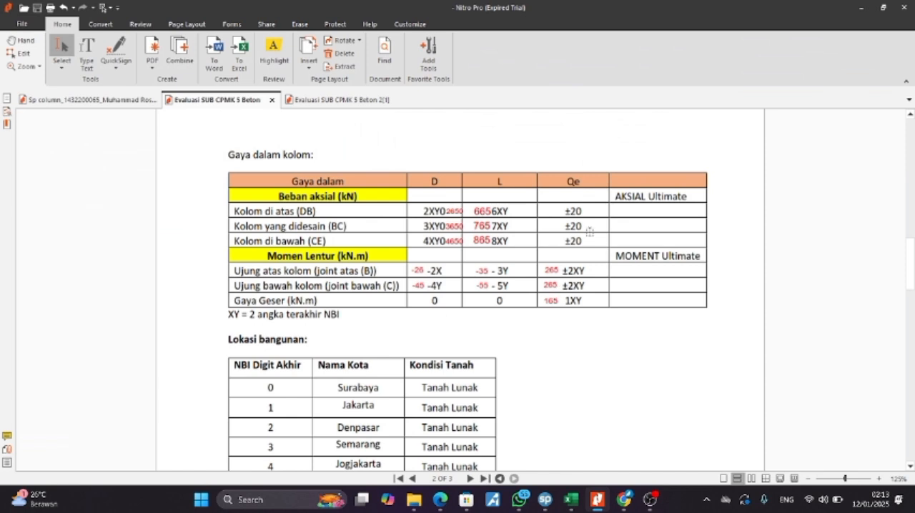
pyautogui.hotkey('alt', 'Tab')
pyautogui.write('265')
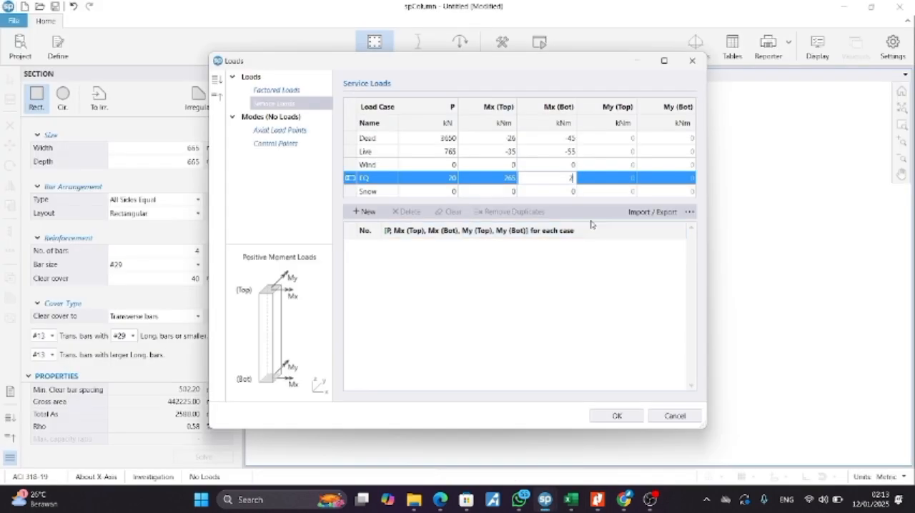
pyautogui.click(633, 137)
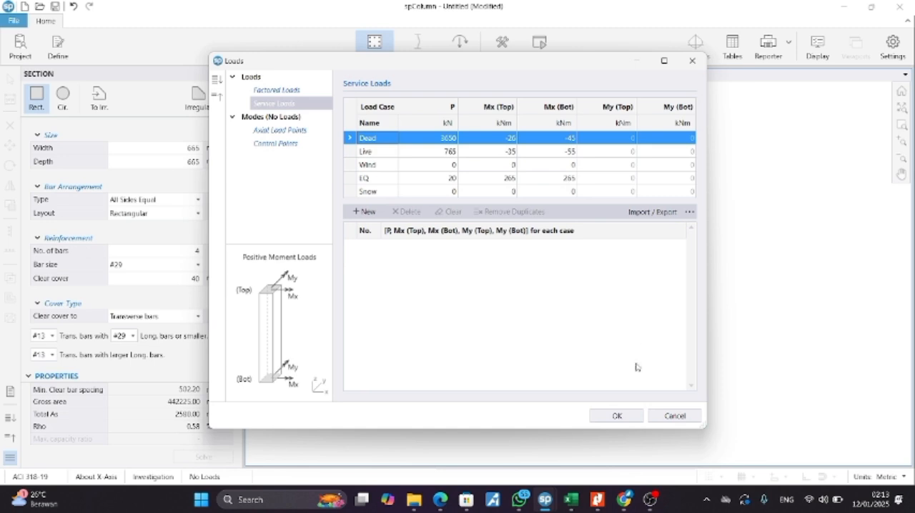
pyautogui.click(635, 417)
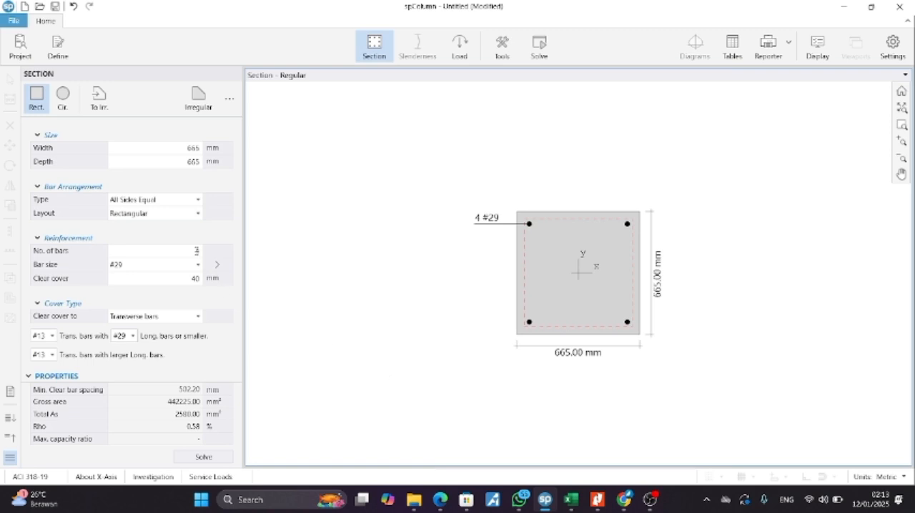
# Step: Set the number of reinforcing bars to 8 and solve the column
pyautogui.click(198, 251)
pyautogui.doubleClick(188, 253)
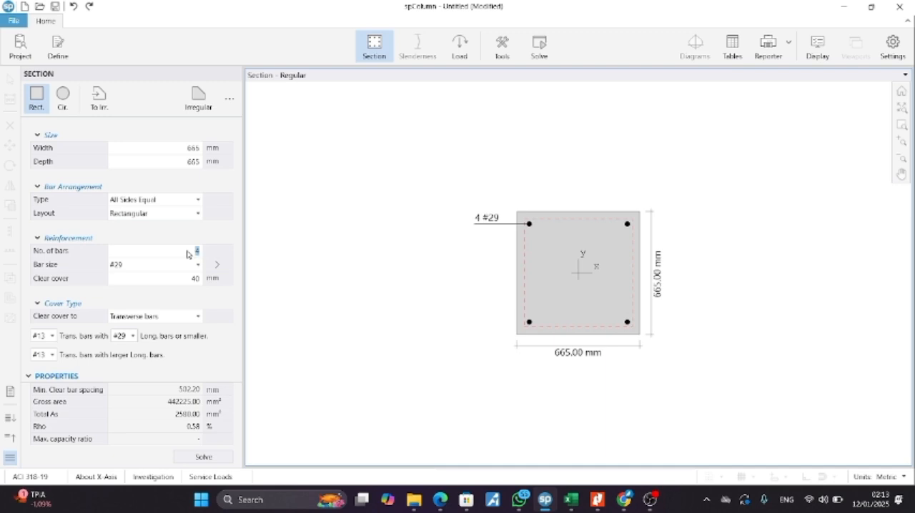
pyautogui.write('4')
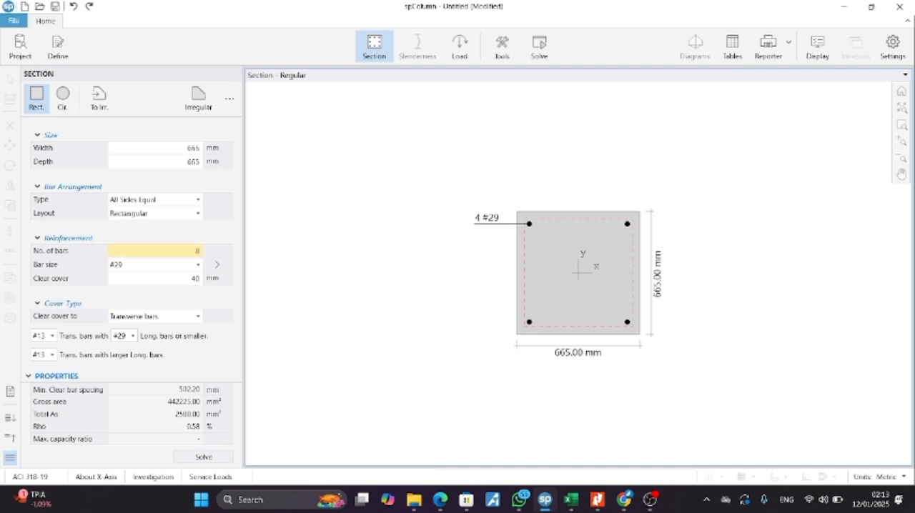
pyautogui.press('Return')
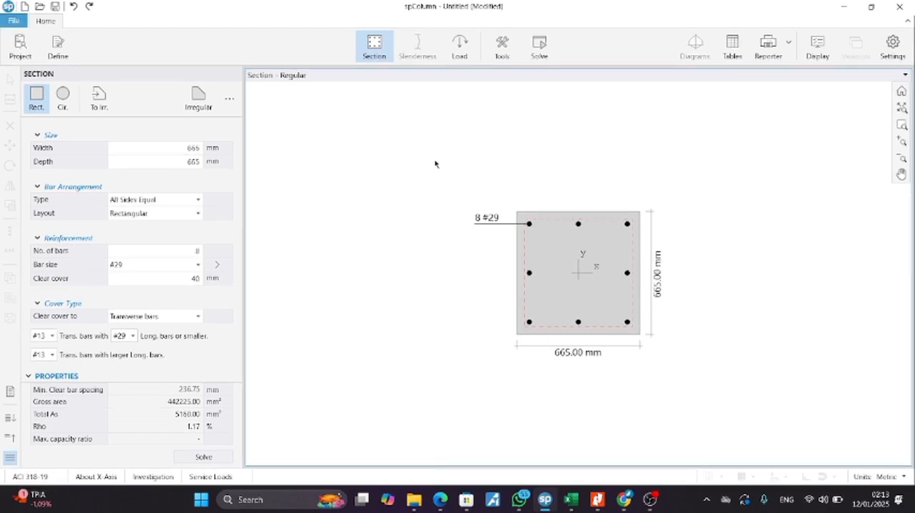
pyautogui.click(545, 53)
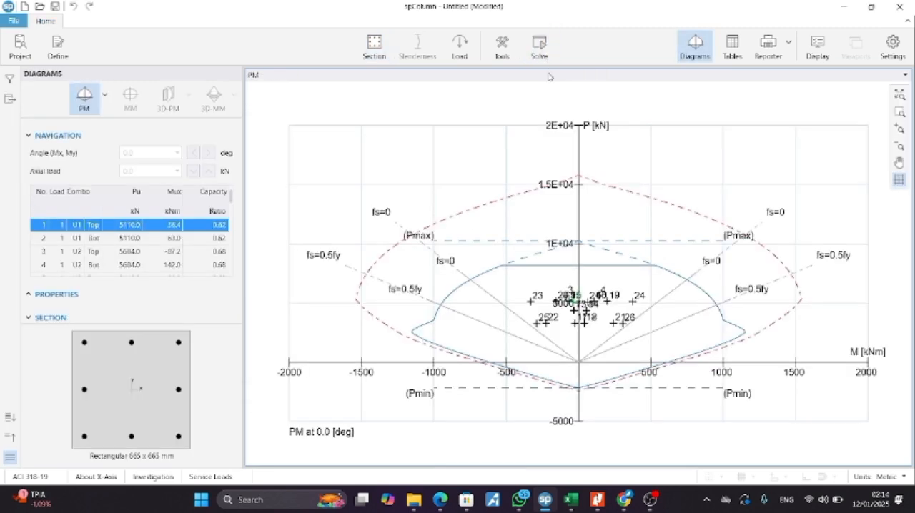
# Step: Display the P-M interaction diagram for positive moments only and open the Reporter
pyautogui.scroll(-4, 219, 230)
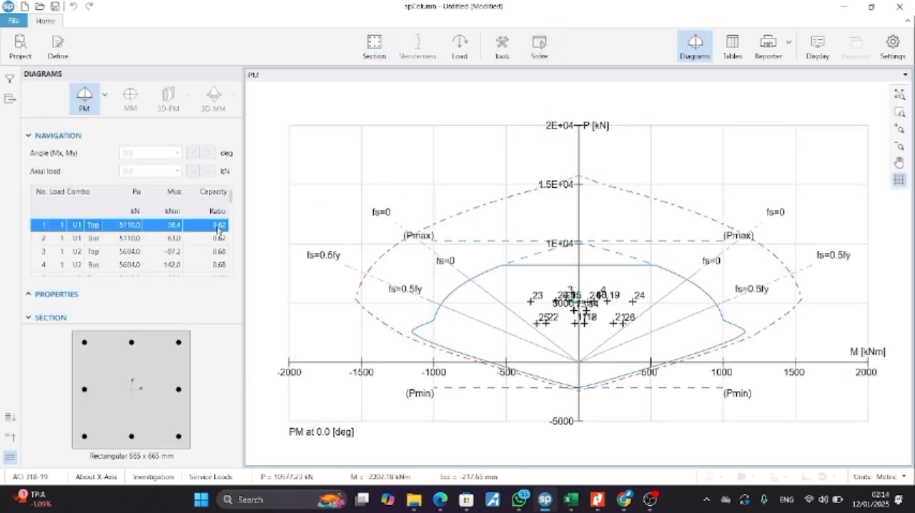
pyautogui.click(104, 94)
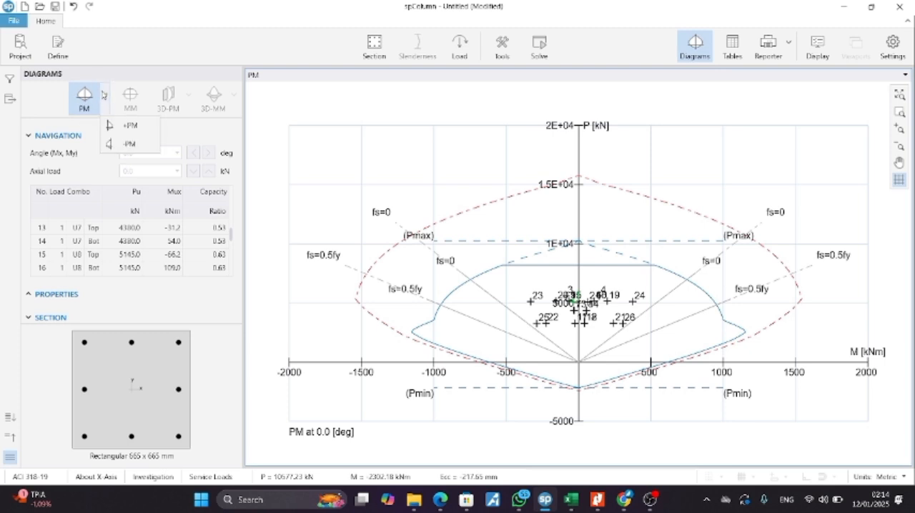
pyautogui.click(114, 126)
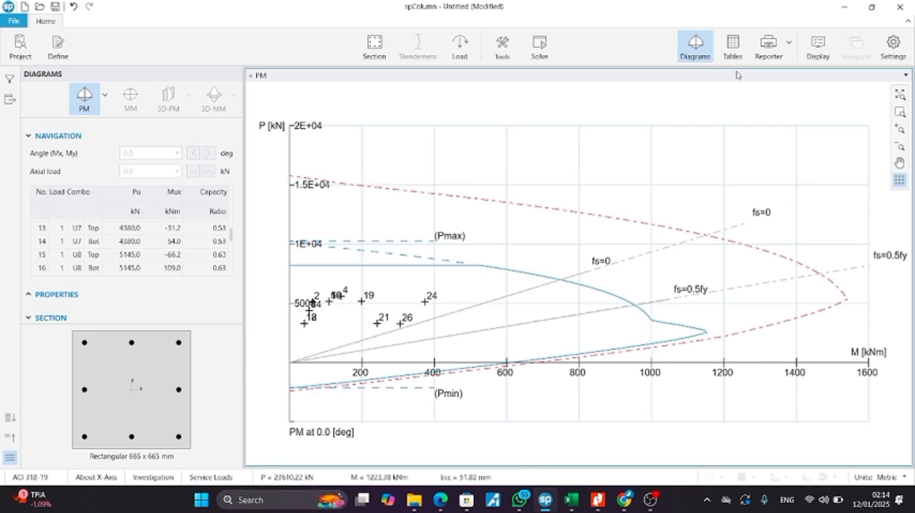
pyautogui.click(765, 46)
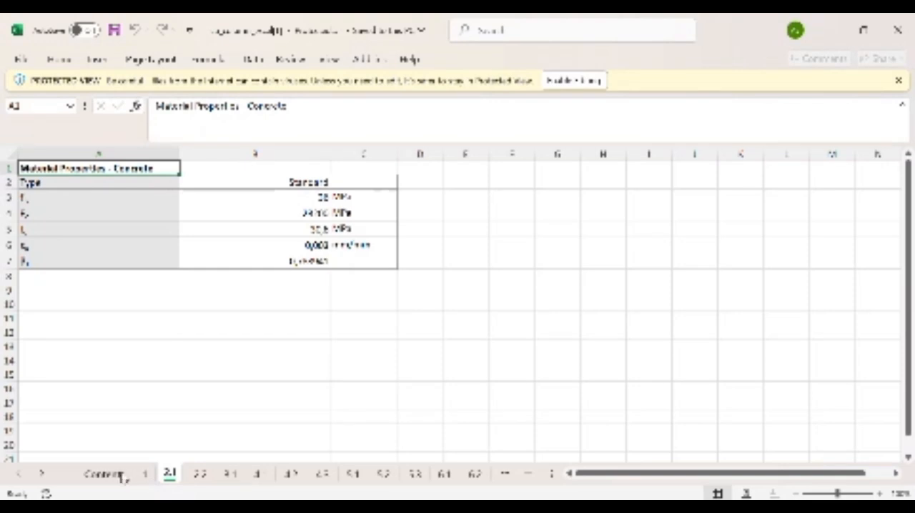
# Step: View the General Information sheet in the Excel workbook and read the work instructions in the Word assignment document
pyautogui.click(145, 474)
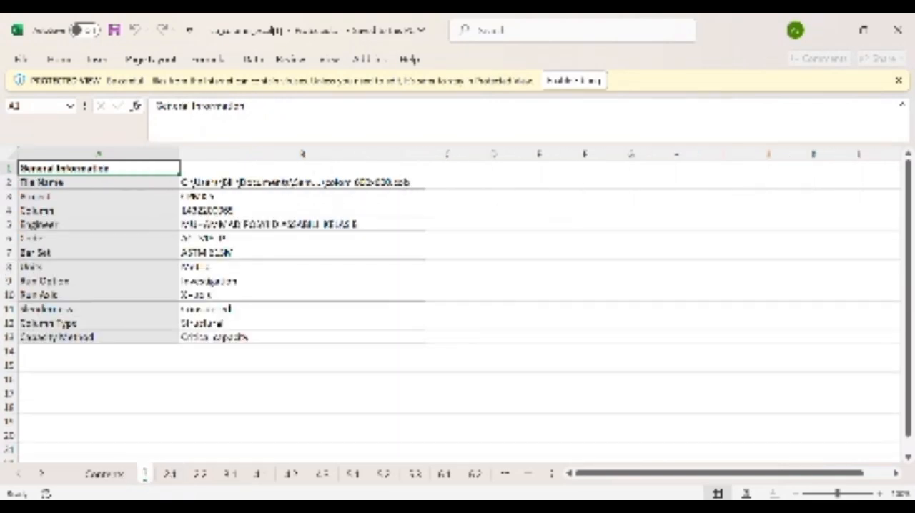
pyautogui.moveTo(580, 508)
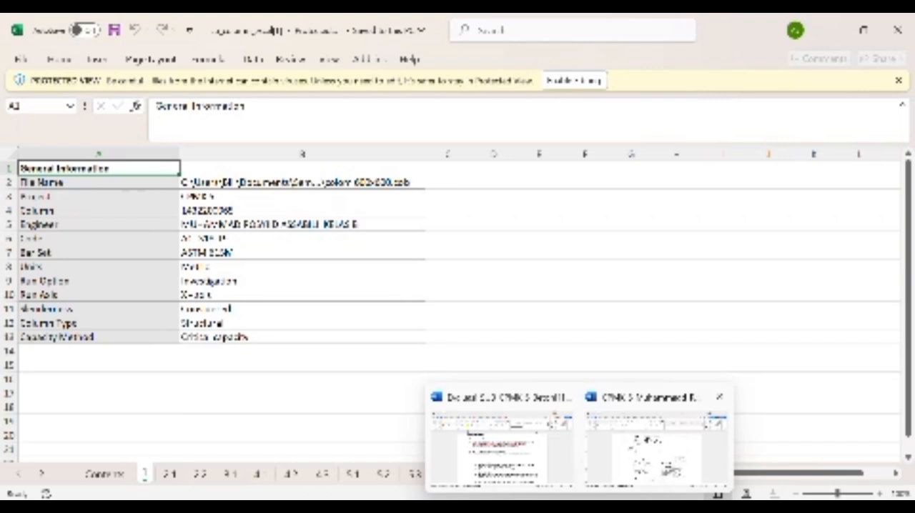
pyautogui.moveTo(629, 451)
pyautogui.click(609, 466)
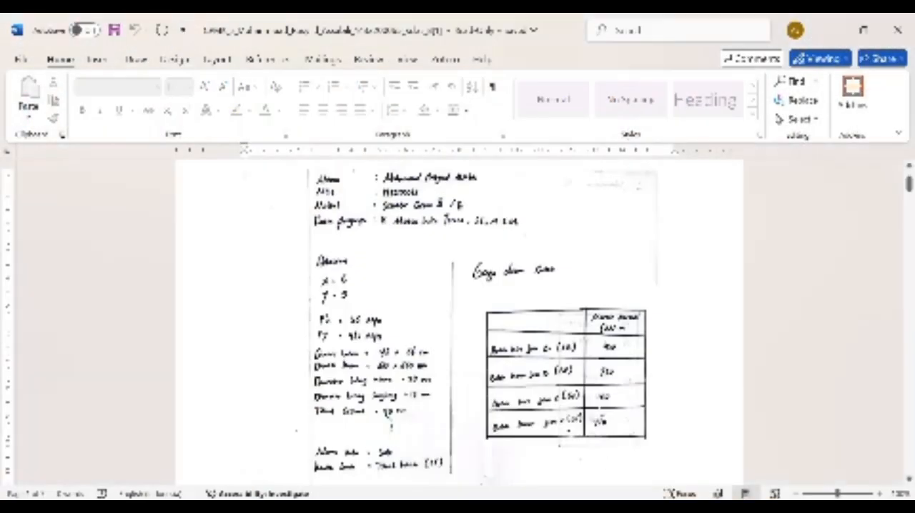
pyautogui.moveTo(580, 507)
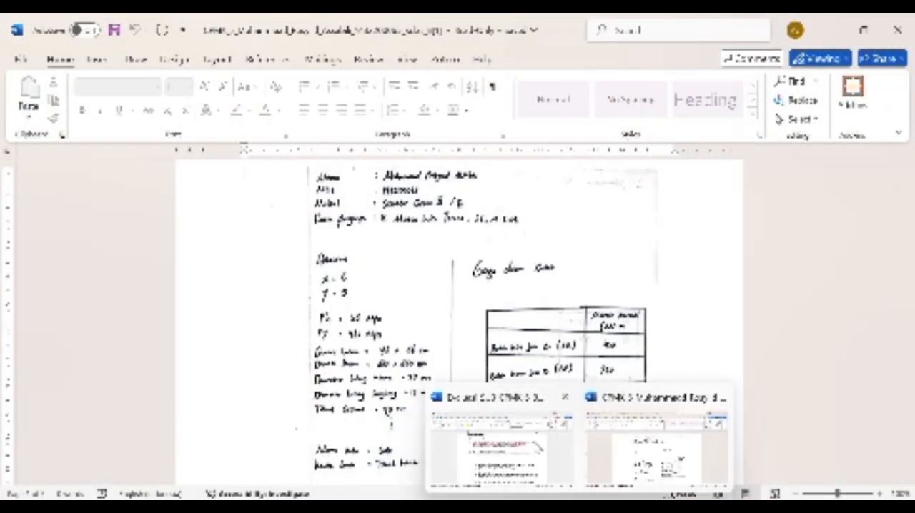
pyautogui.click(501, 451)
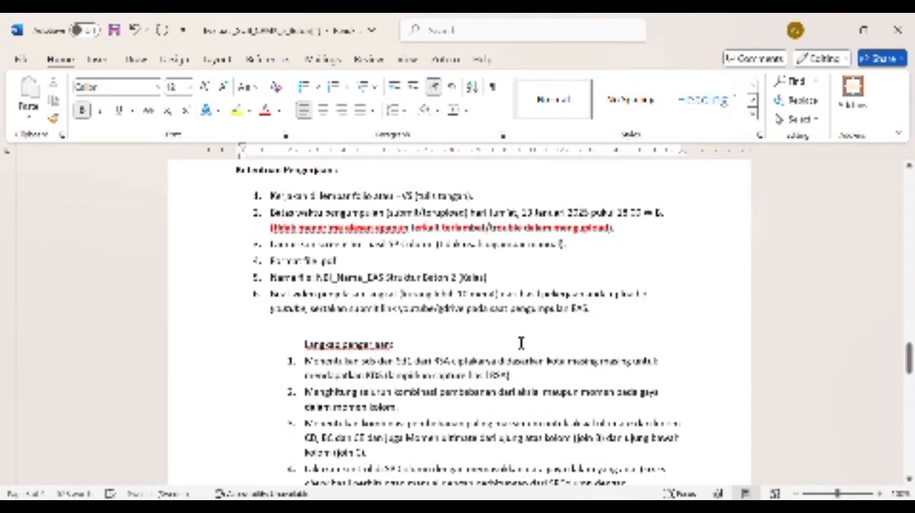
pyautogui.scroll(-1, 522, 344)
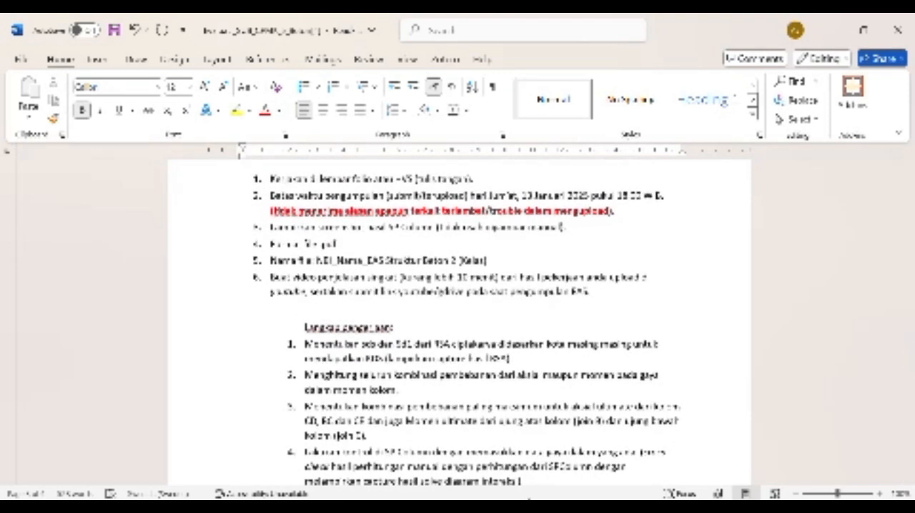
# Step: Switch to the handwritten calculation document in Word and examine its design response spectrum and seismic parameters
pyautogui.moveTo(580, 508)
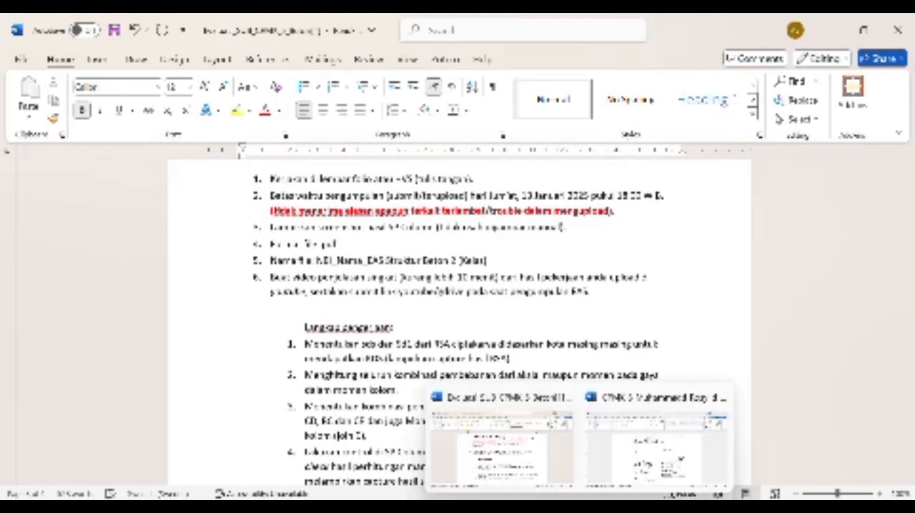
pyautogui.click(631, 457)
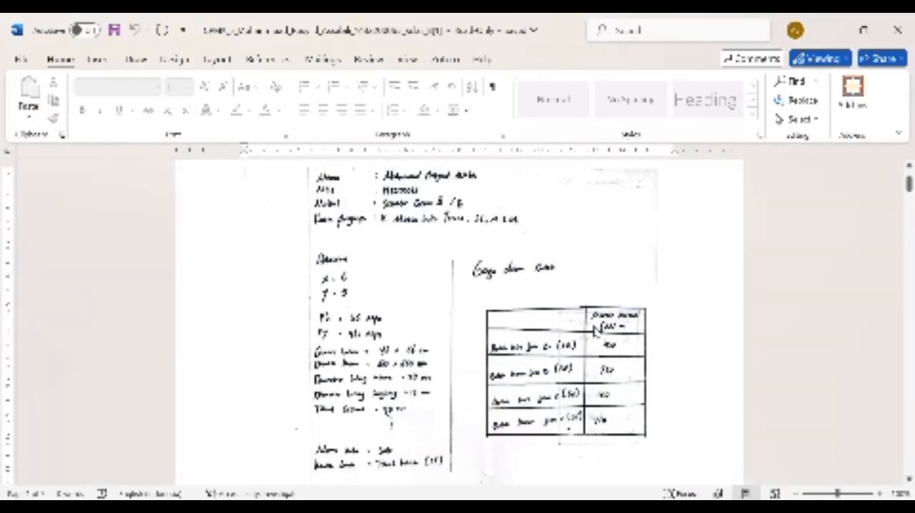
pyautogui.scroll(-3, 595, 331)
pyautogui.scroll(-10, 596, 331)
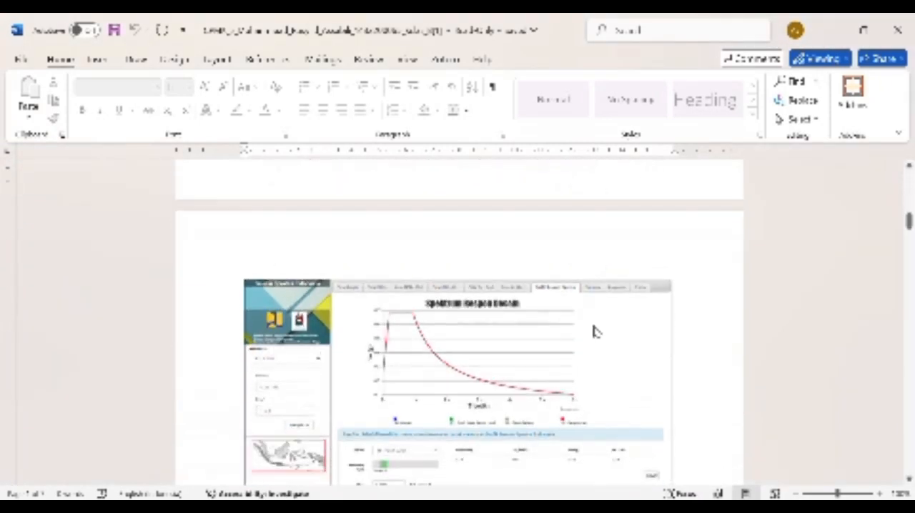
pyautogui.scroll(-1, 596, 332)
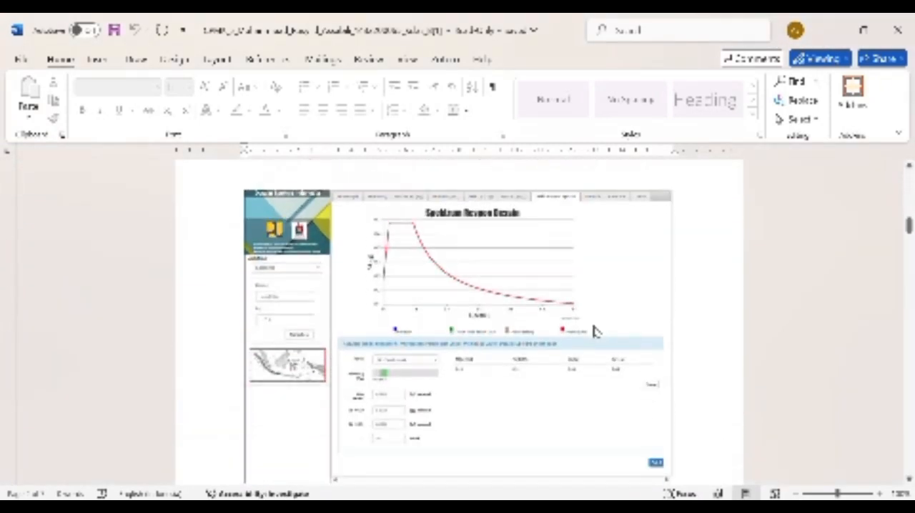
pyautogui.scroll(-2, 596, 331)
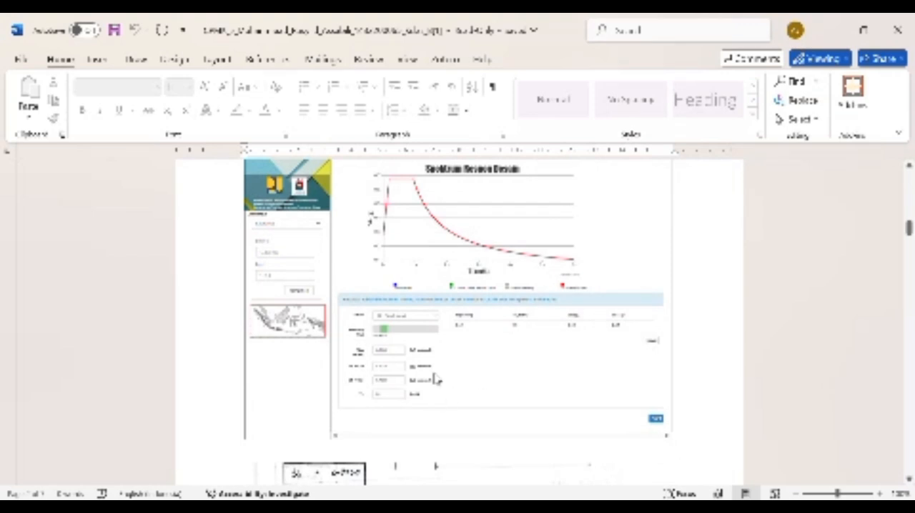
pyautogui.scroll(-5, 436, 380)
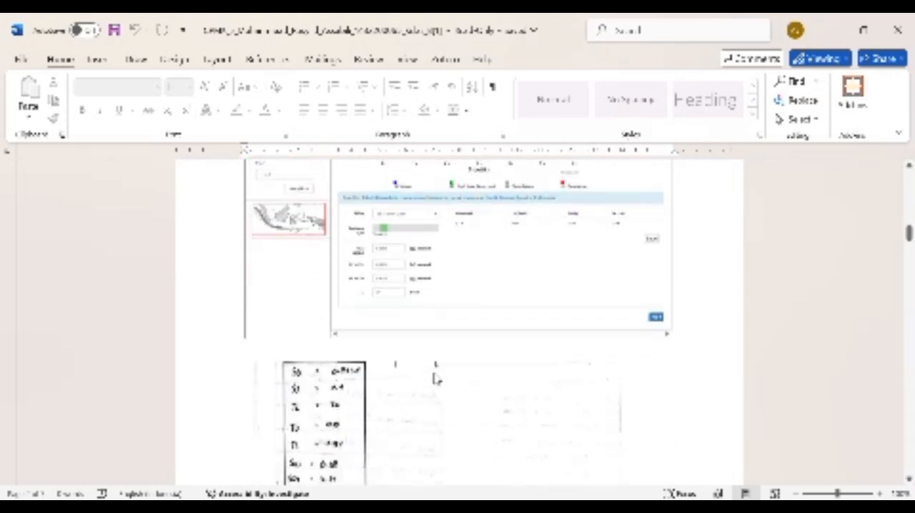
pyautogui.scroll(-1, 436, 380)
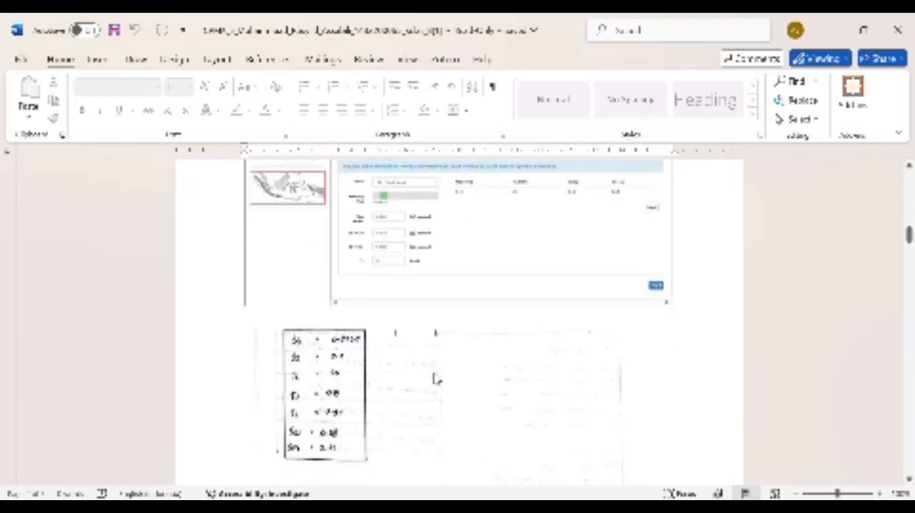
pyautogui.scroll(1, 436, 380)
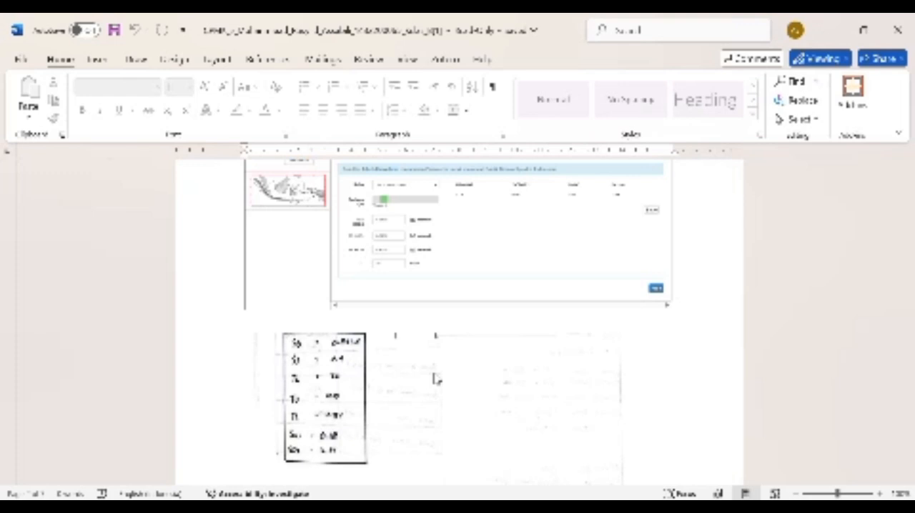
pyautogui.scroll(-4, 437, 379)
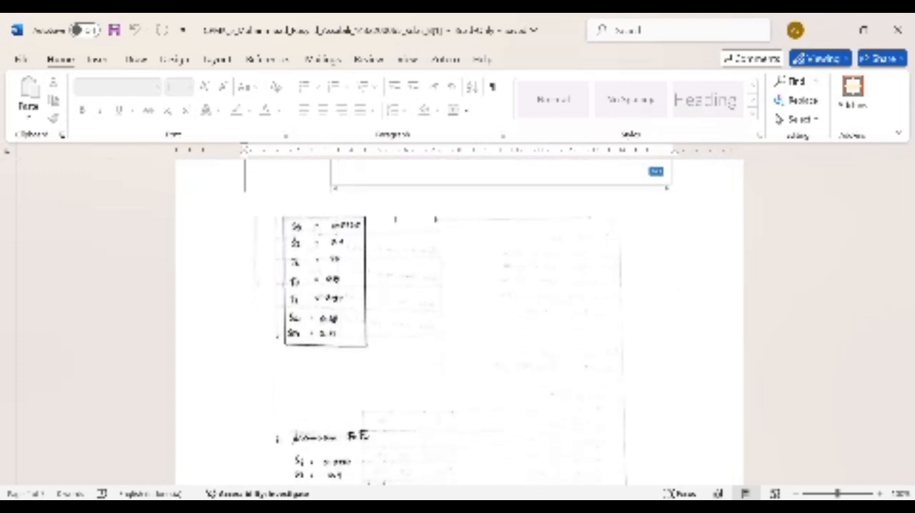
# Step: Switch to the Word assignment document and read the numbered work steps for the column analysis
pyautogui.moveTo(580, 506)
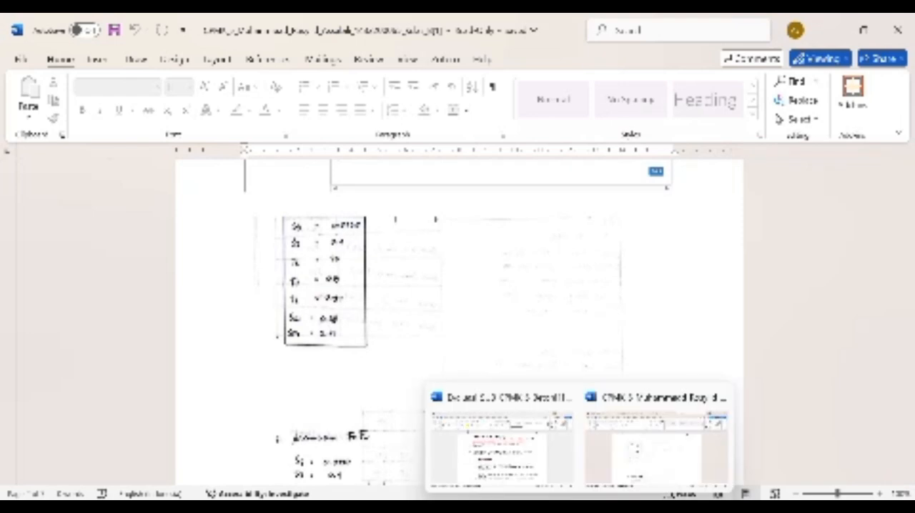
pyautogui.click(543, 460)
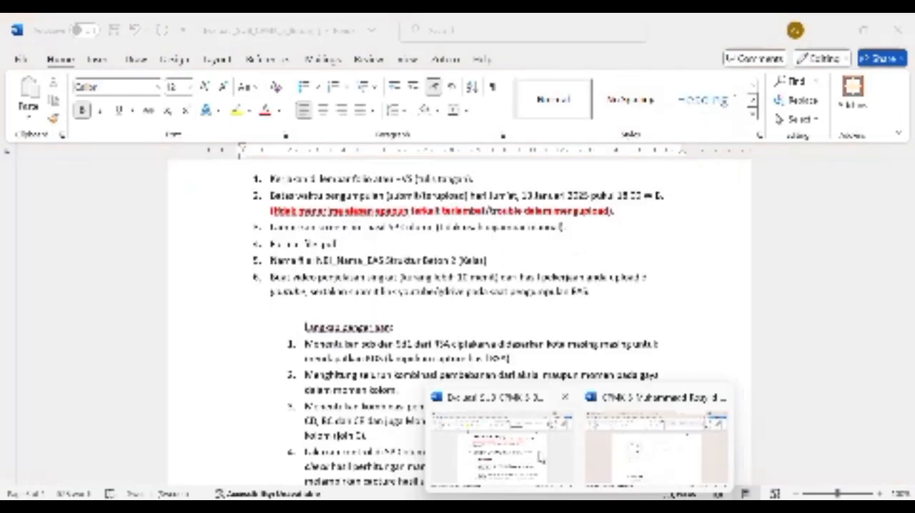
pyautogui.scroll(-1, 458, 321)
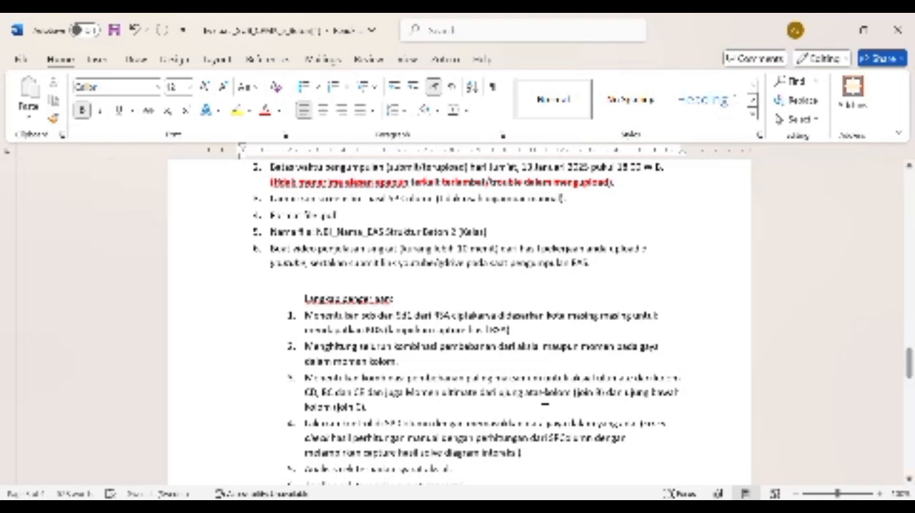
pyautogui.click(545, 404)
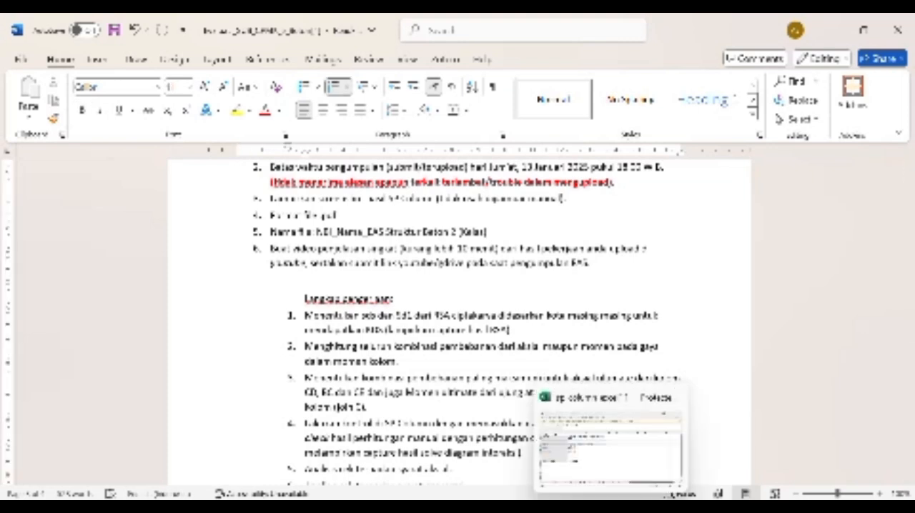
# Step: Switch to the Excel workbook and view sheet 2.1 with the concrete material properties and sheet 5.3 with the service loads
pyautogui.click(600, 459)
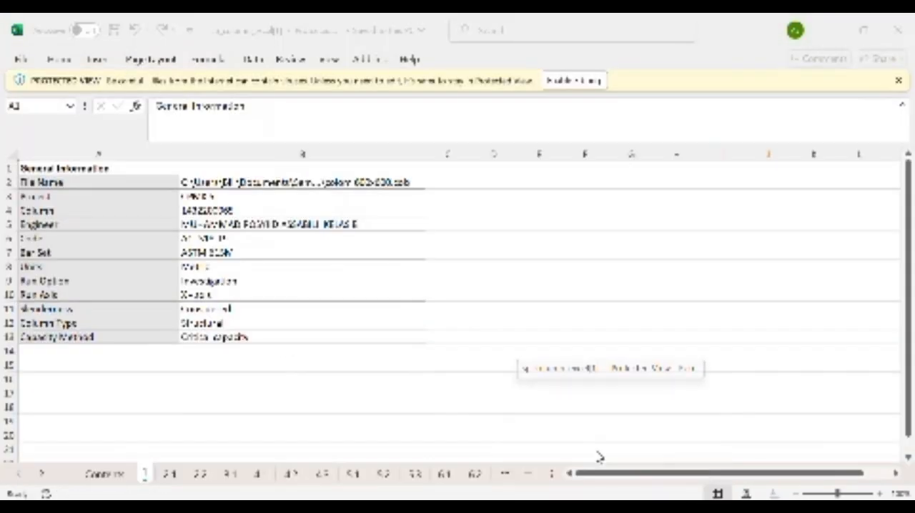
pyautogui.click(170, 475)
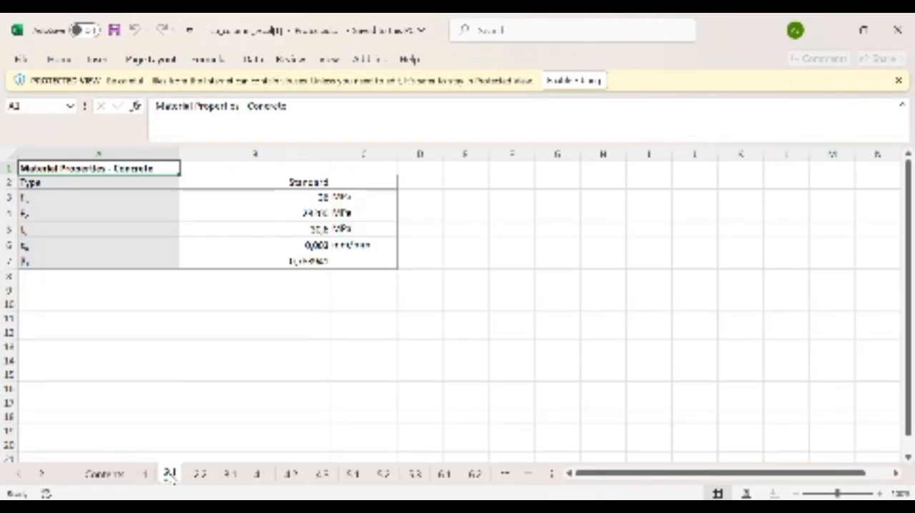
pyautogui.click(416, 474)
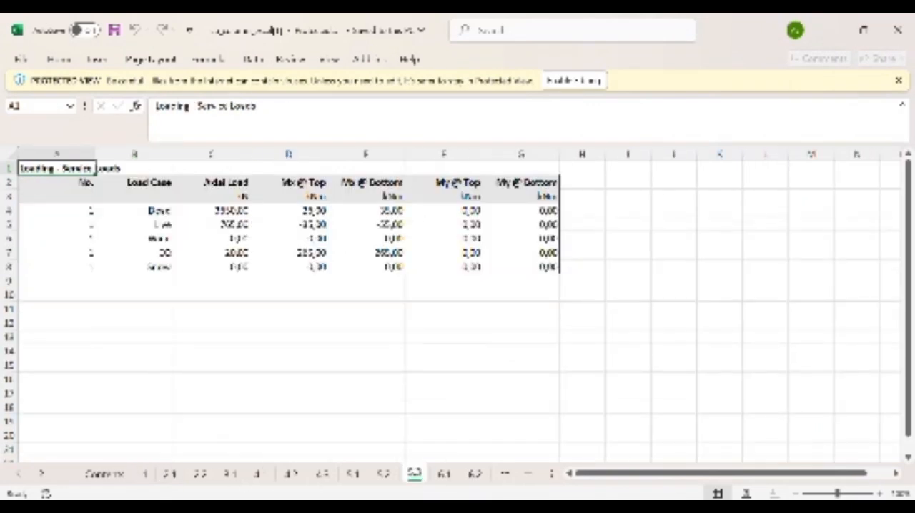
# Step: Switch to the handwritten calculation document in Word and examine the No. 2 tables of axial forces, moments and load combinations
pyautogui.click(639, 457)
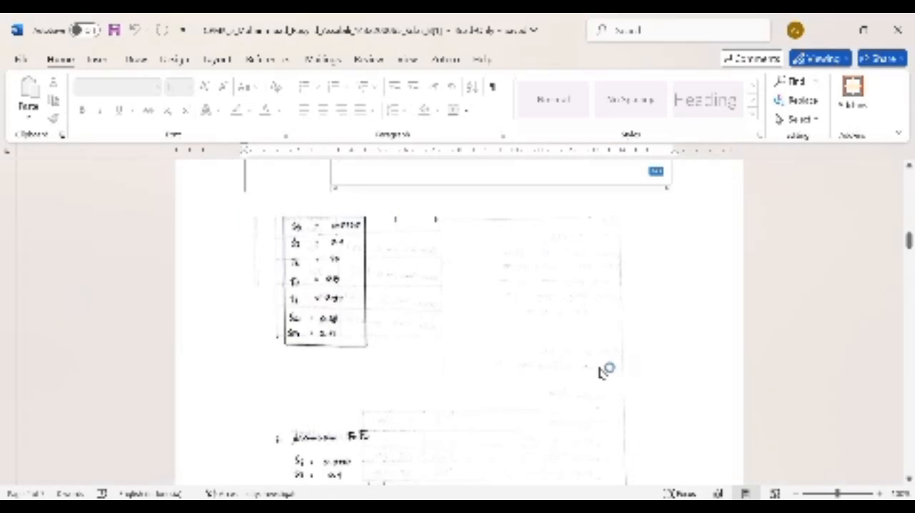
pyautogui.scroll(5, 600, 373)
pyautogui.scroll(-15, 600, 373)
pyautogui.scroll(-10, 601, 374)
pyautogui.scroll(-8, 601, 369)
pyautogui.scroll(-1, 601, 373)
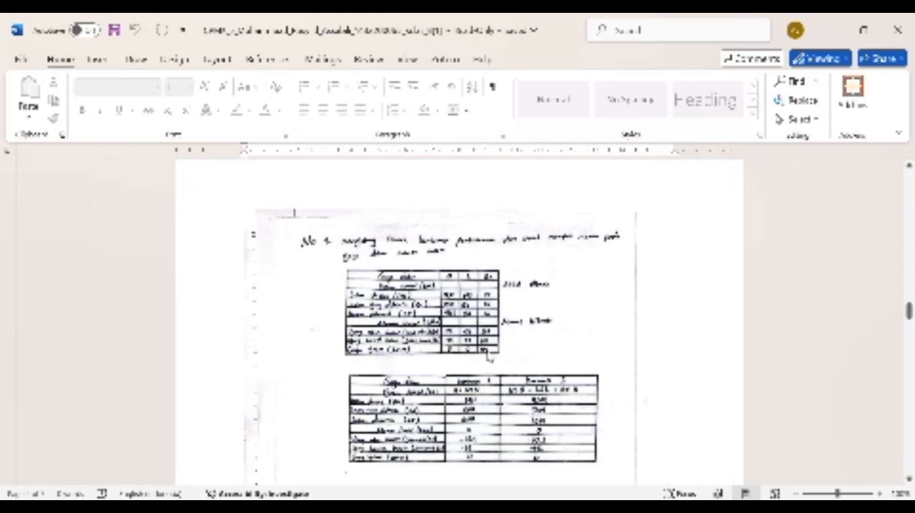
pyautogui.scroll(-1, 492, 359)
pyautogui.scroll(-5, 492, 359)
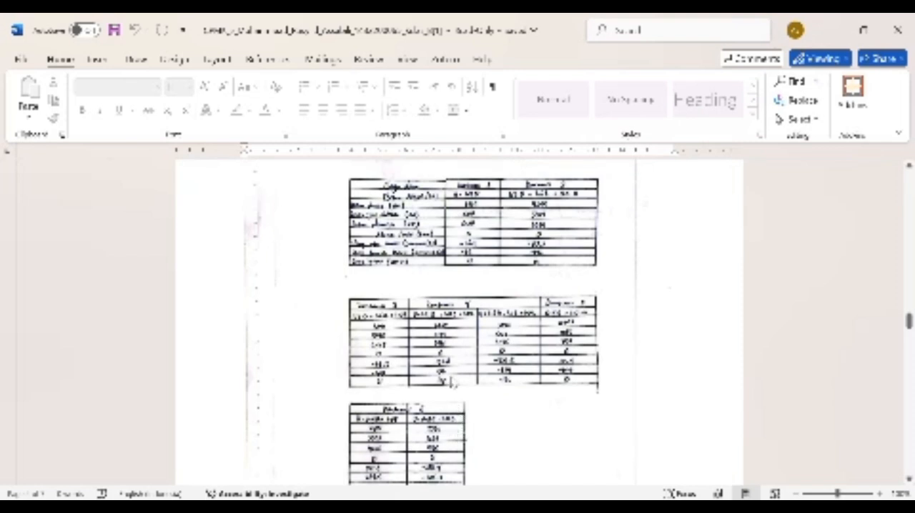
pyautogui.scroll(-2, 531, 461)
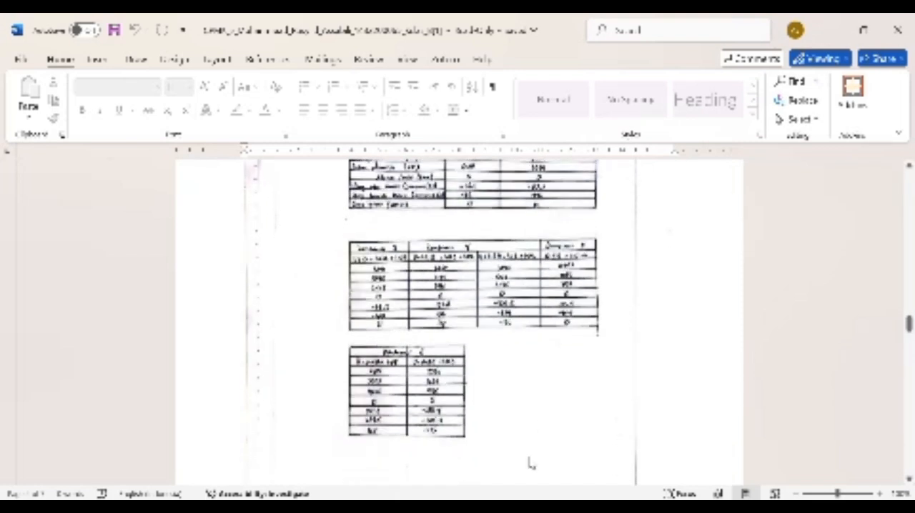
# Step: Return to the assignment document and read the work steps on load combinations and ultimate forces
pyautogui.moveTo(579, 507)
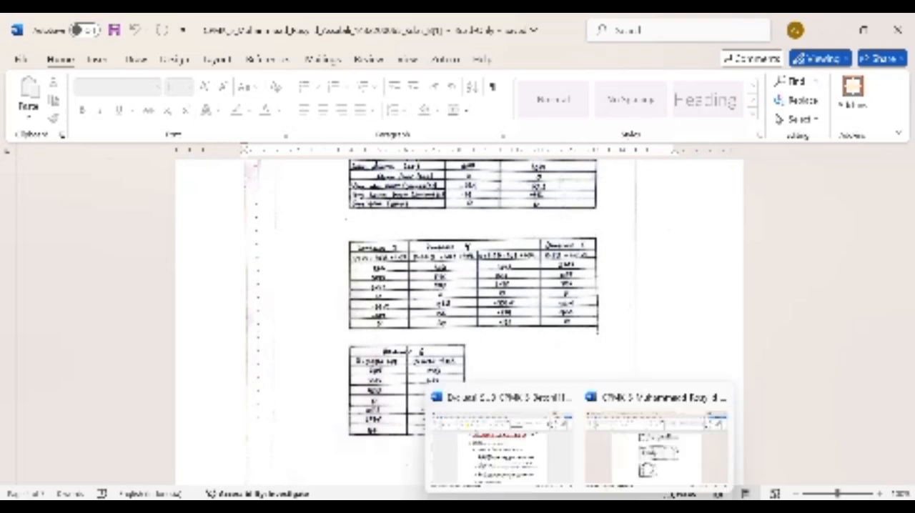
pyautogui.click(501, 447)
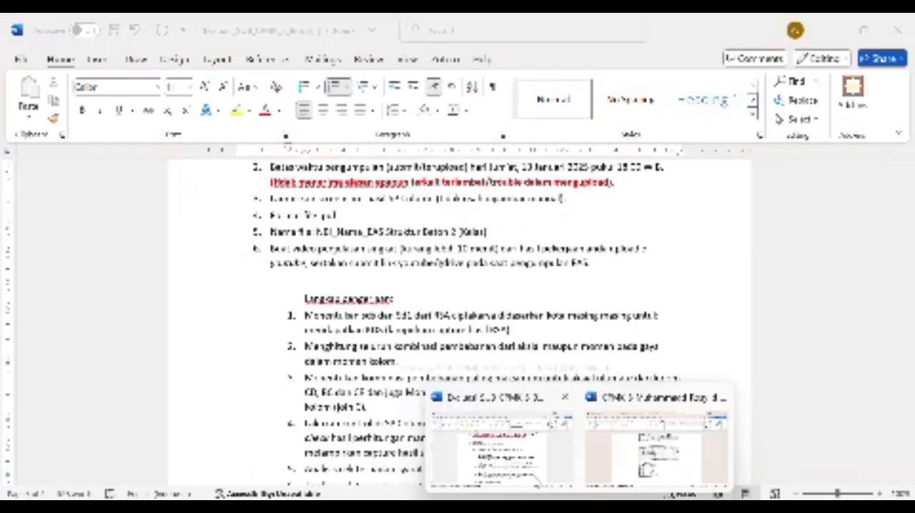
pyautogui.scroll(-1, 516, 384)
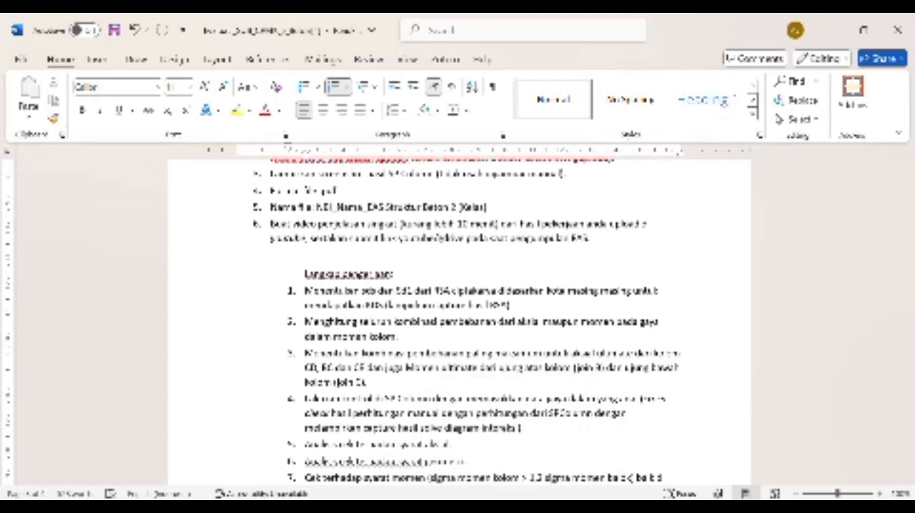
# Step: Go back to the handwritten calculations and review the load combination tables against the assignment step
pyautogui.moveTo(611, 507)
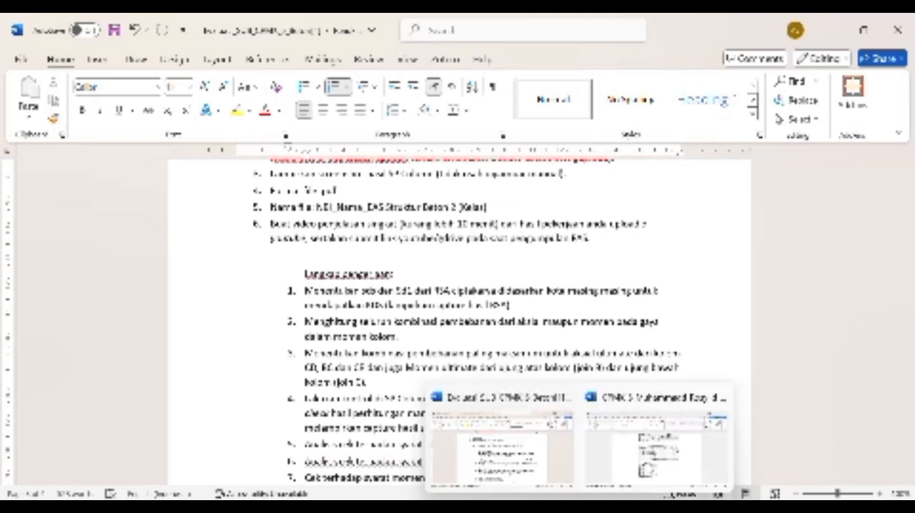
pyautogui.click(621, 423)
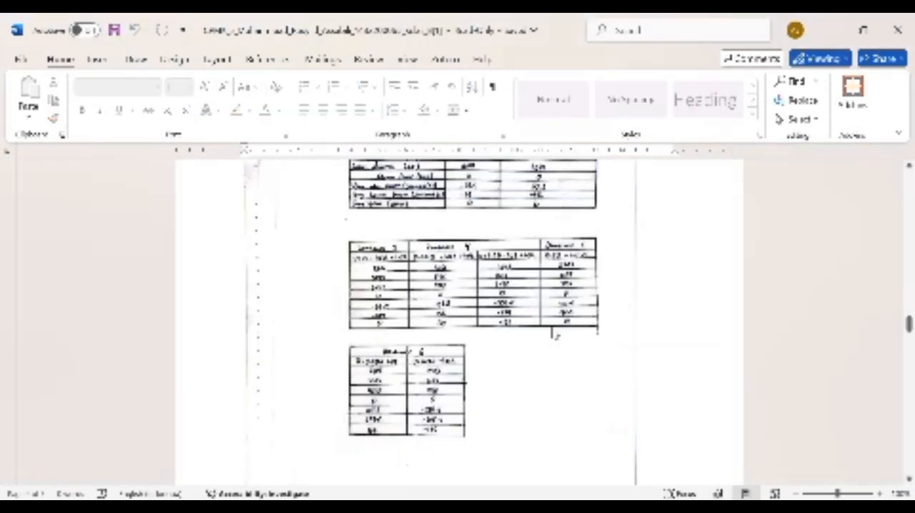
pyautogui.scroll(1, 553, 332)
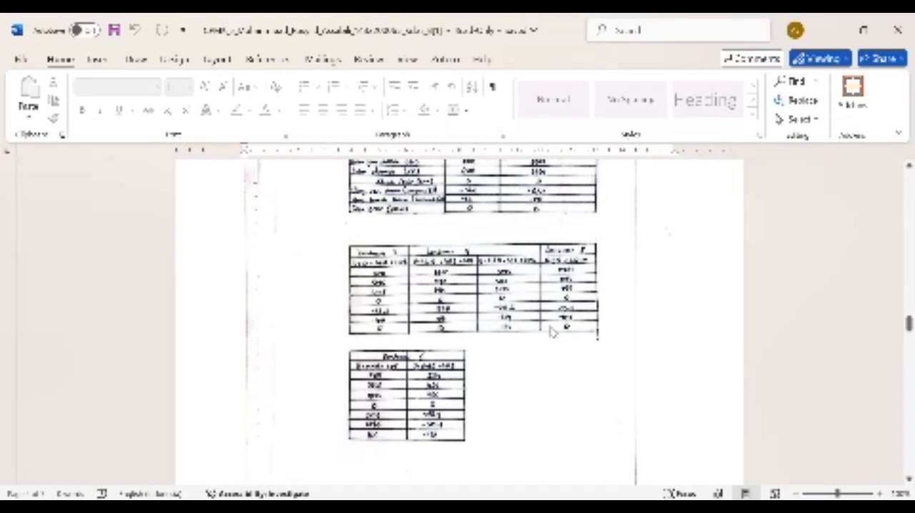
pyautogui.scroll(2, 552, 333)
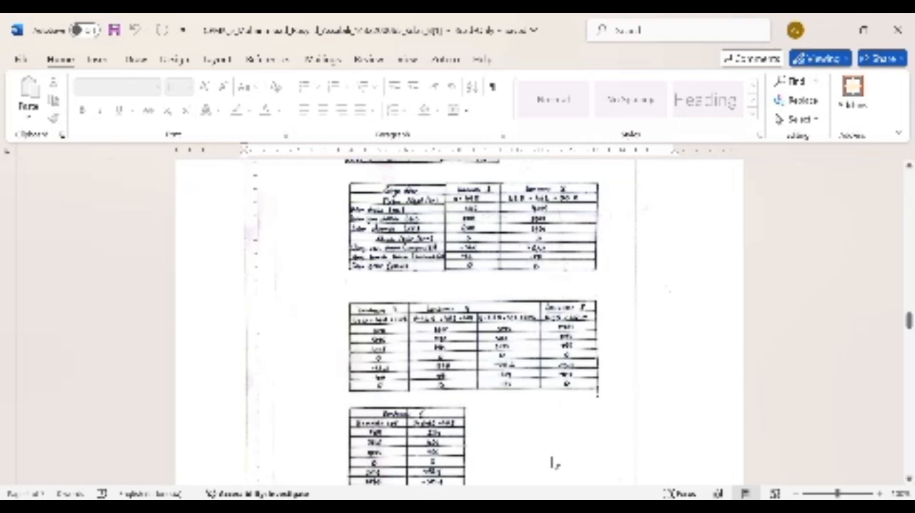
# Step: Switch to the assignment document and read work steps 3 to 8, including the maximum load combination and SP Column check
pyautogui.moveTo(580, 506)
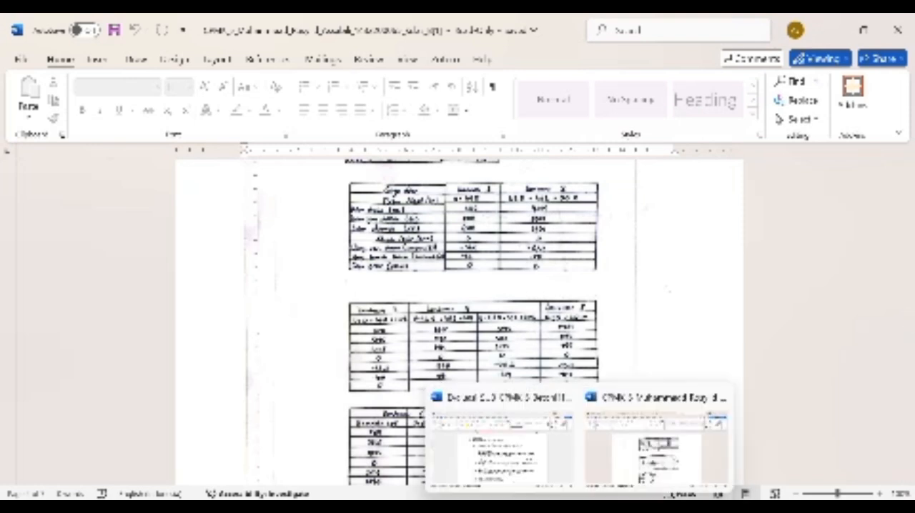
pyautogui.click(545, 458)
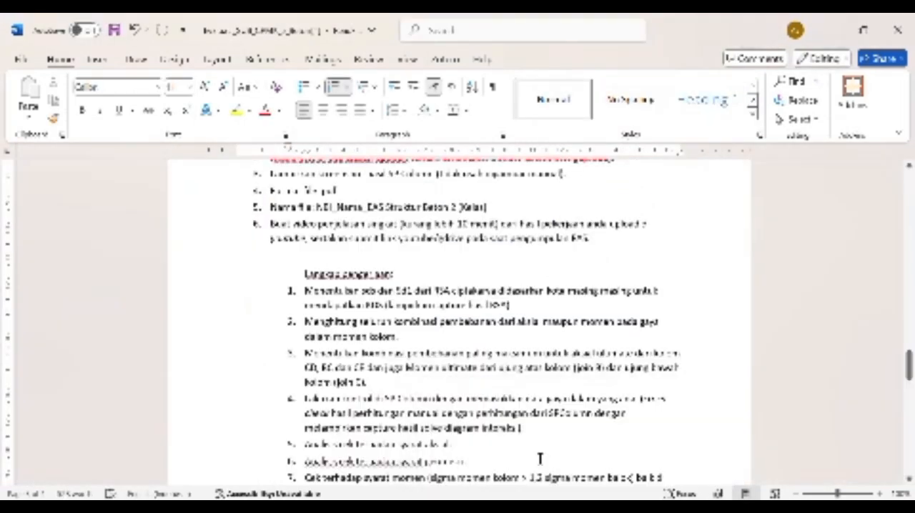
pyautogui.scroll(-1, 536, 411)
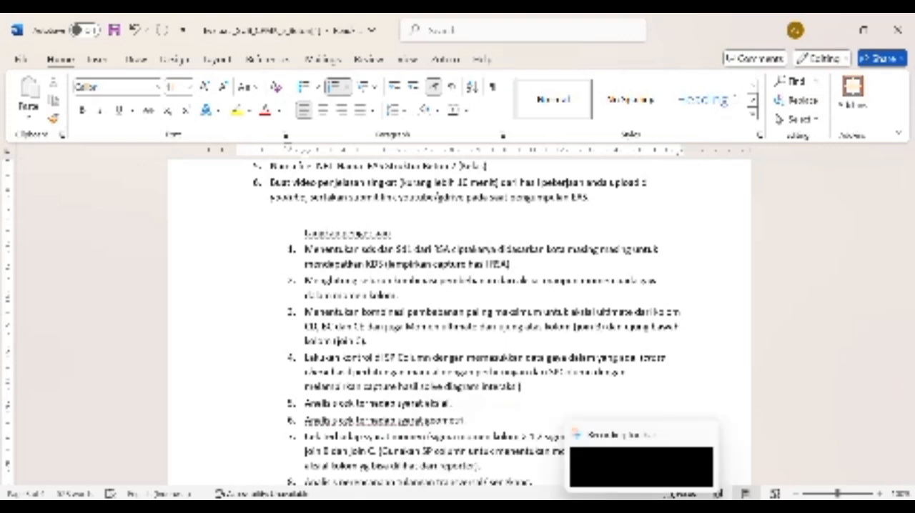
# Step: Switch to the handwritten calculations and examine the No. 3 answer with the ultimate axial forces and ultimate moments of the columns
pyautogui.moveTo(579, 506)
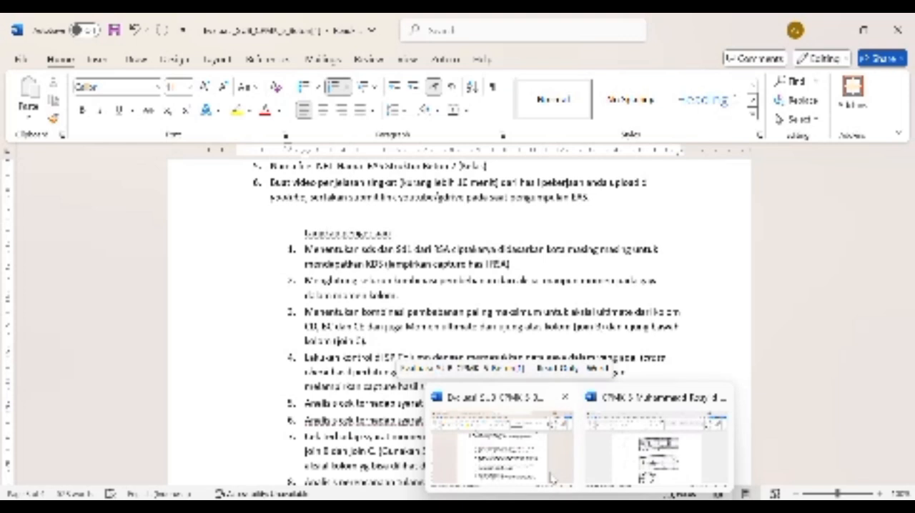
pyautogui.click(657, 443)
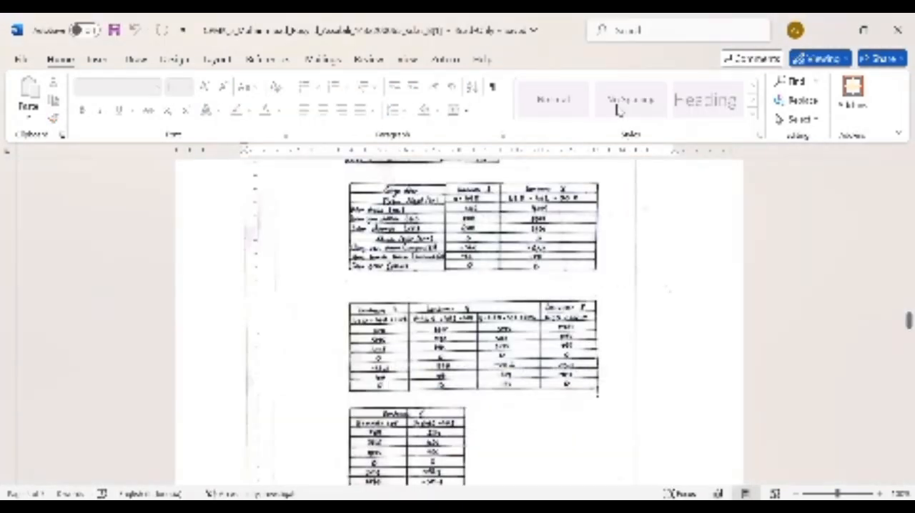
pyautogui.scroll(-5, 636, 281)
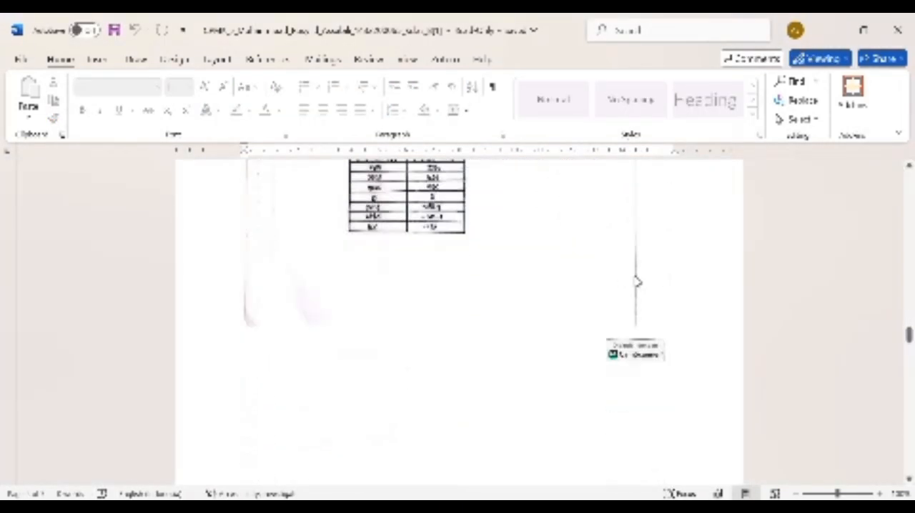
pyautogui.scroll(-3, 636, 279)
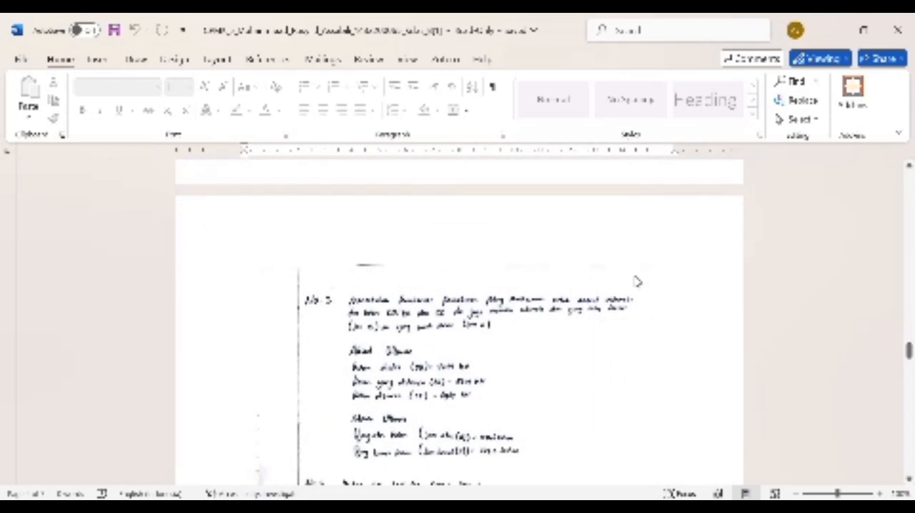
pyautogui.scroll(-1, 637, 281)
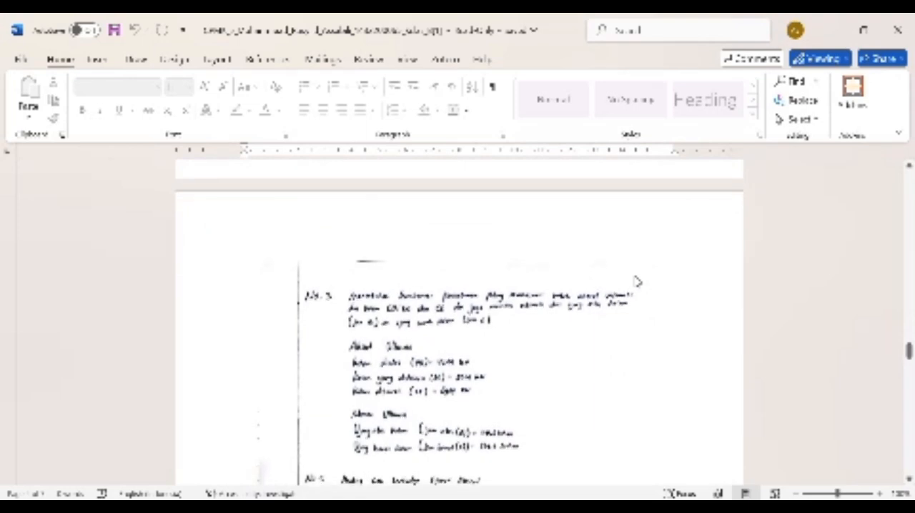
pyautogui.scroll(-3, 636, 281)
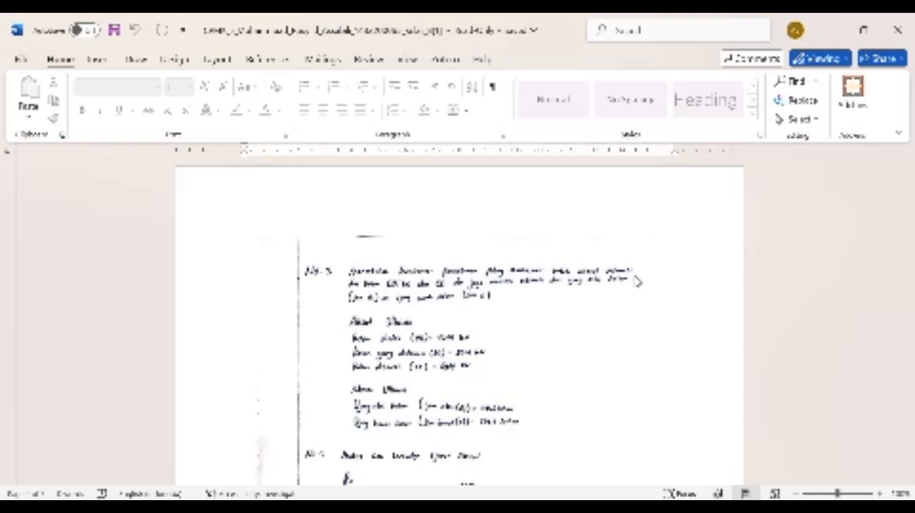
pyautogui.scroll(-1, 636, 281)
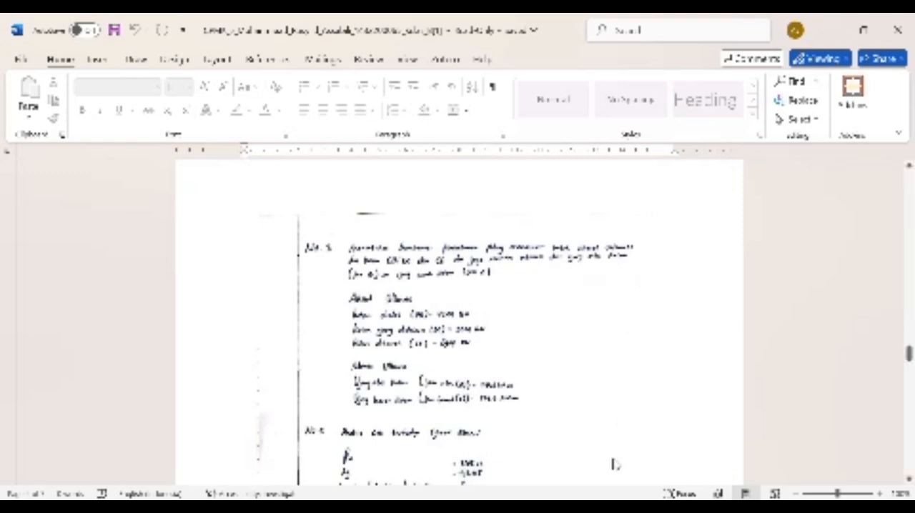
# Step: Return to the assignment document and read the remaining work steps down to number 10
pyautogui.moveTo(611, 508)
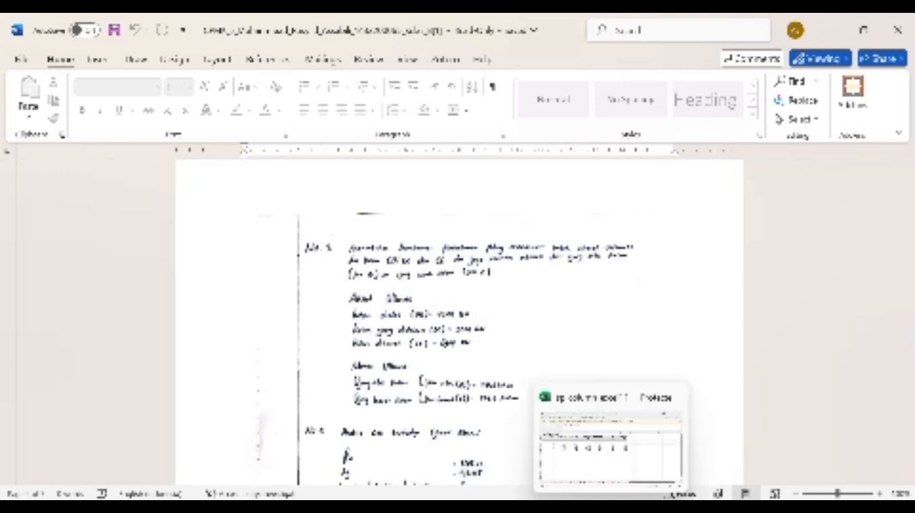
pyautogui.moveTo(579, 508)
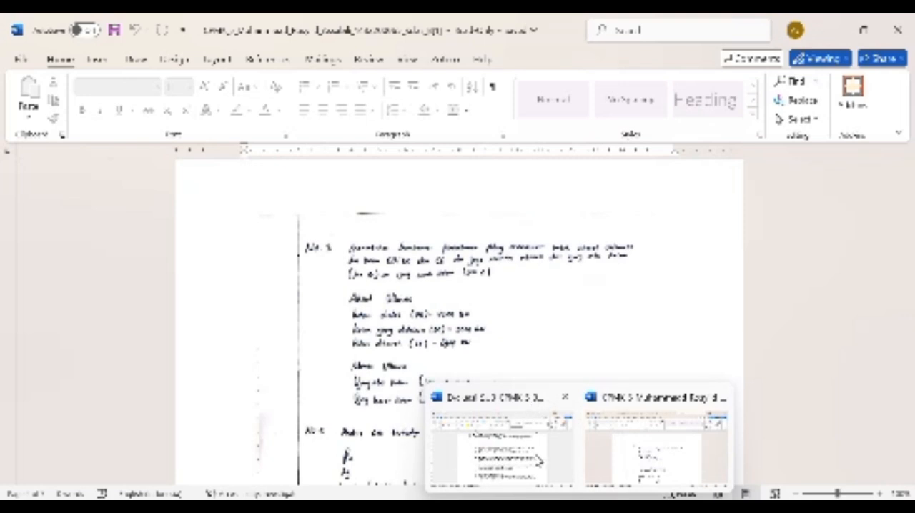
pyautogui.click(536, 455)
pyautogui.scroll(-2, 458, 322)
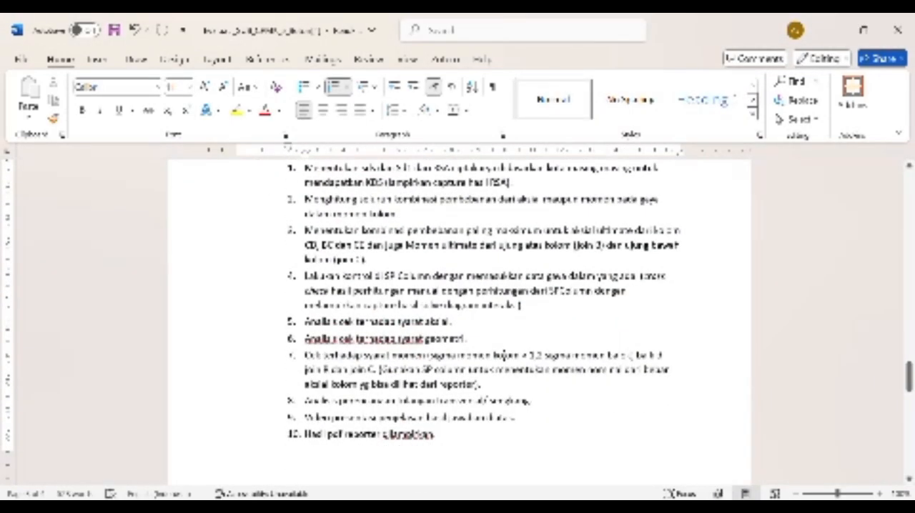
# Step: Switch to the handwritten calculations and examine the No. 5 check against the axial requirement
pyautogui.moveTo(579, 508)
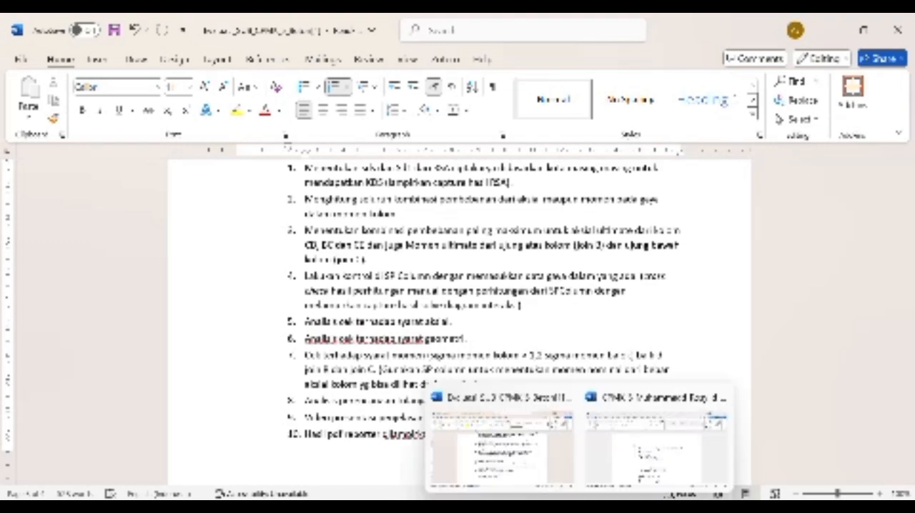
pyautogui.click(614, 439)
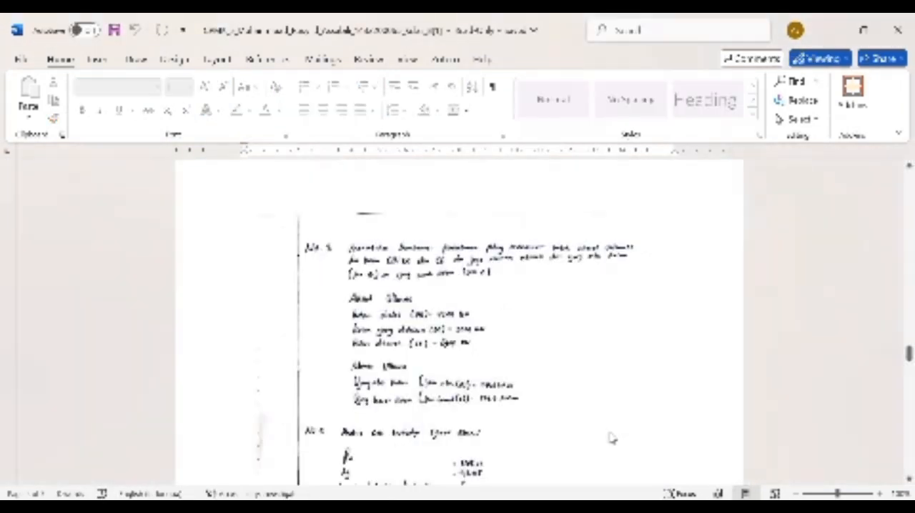
pyautogui.scroll(-4, 579, 376)
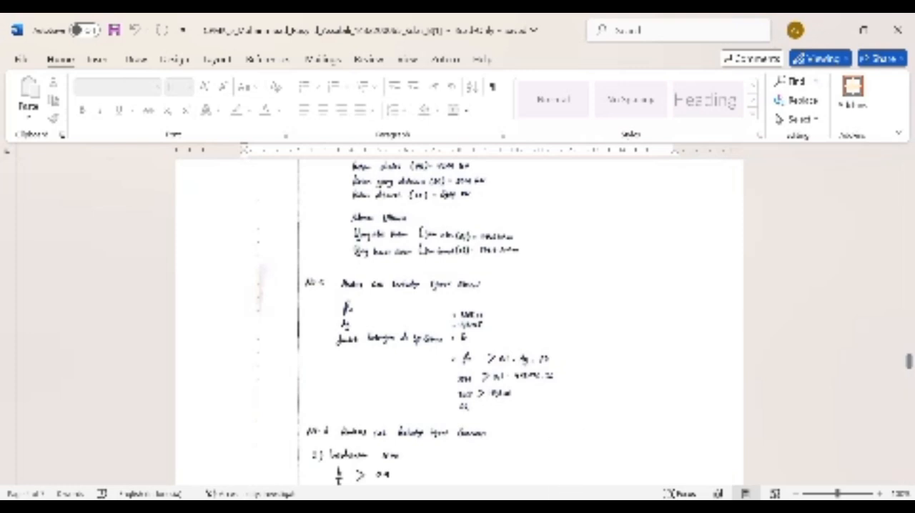
# Step: Switch to the exported results workbook and examine sheet 3.1 with the rectangular section's shape and properties
pyautogui.moveTo(611, 508)
pyautogui.click(595, 478)
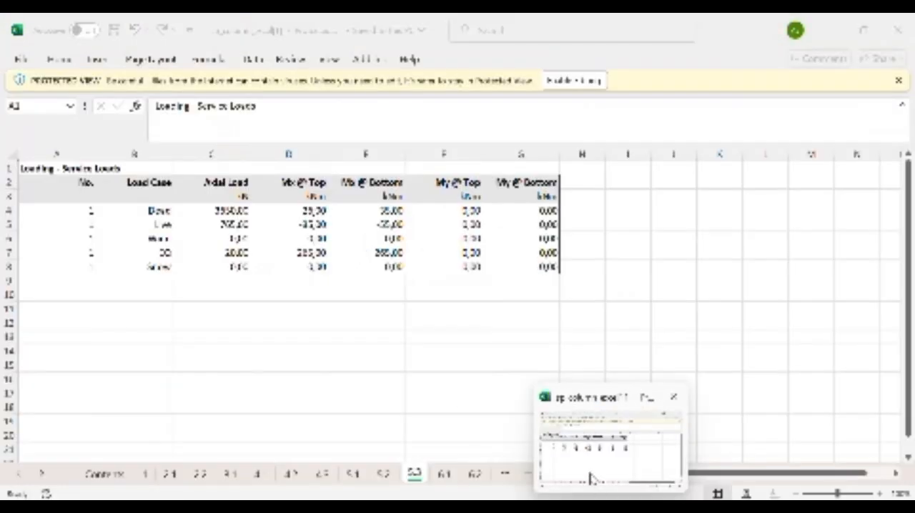
pyautogui.click(231, 475)
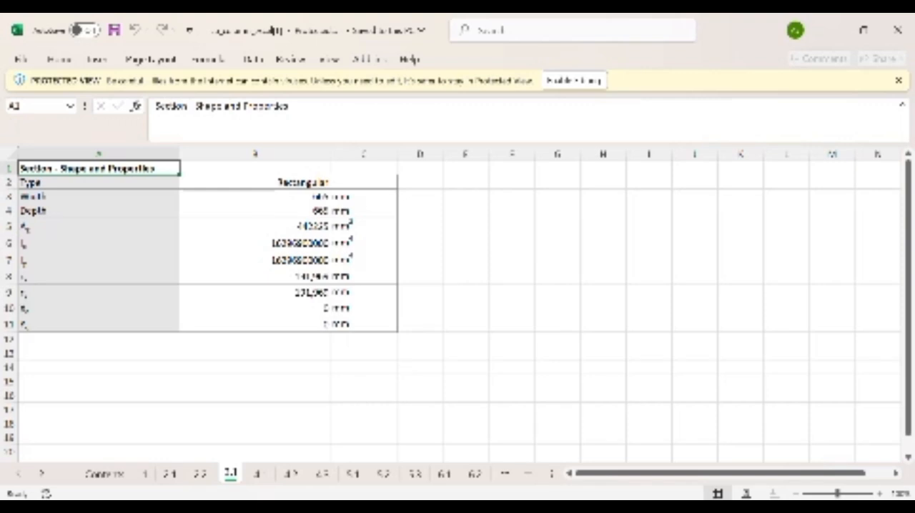
pyautogui.moveTo(550, 495)
# Step: Go through the service loads, moment magnification and control points sheets, and examine the factored loads and capacity ratios on sheet 10
pyautogui.click(415, 474)
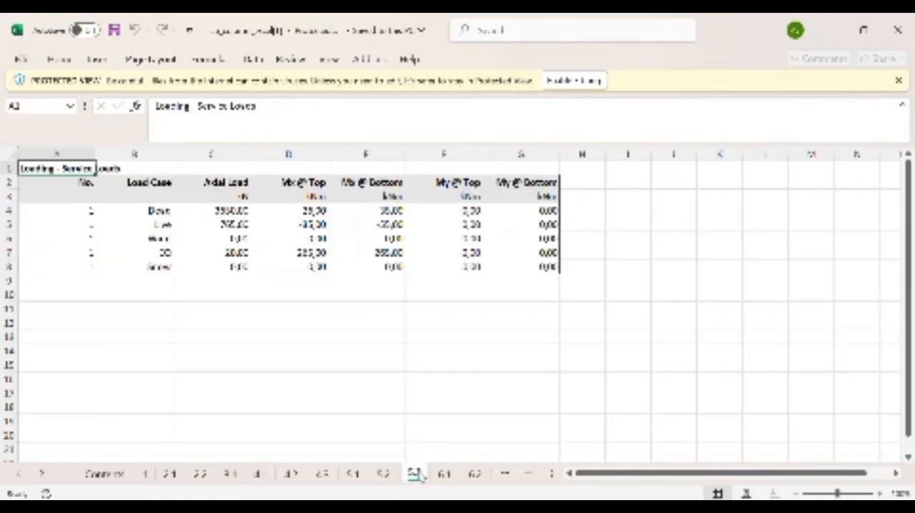
pyautogui.click(508, 474)
pyautogui.click(508, 474)
pyautogui.click(508, 475)
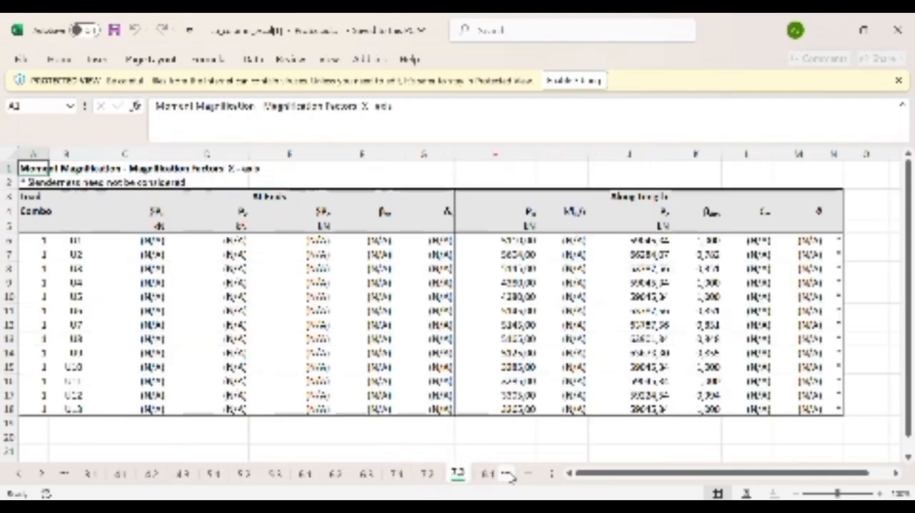
pyautogui.click(507, 474)
pyautogui.click(510, 475)
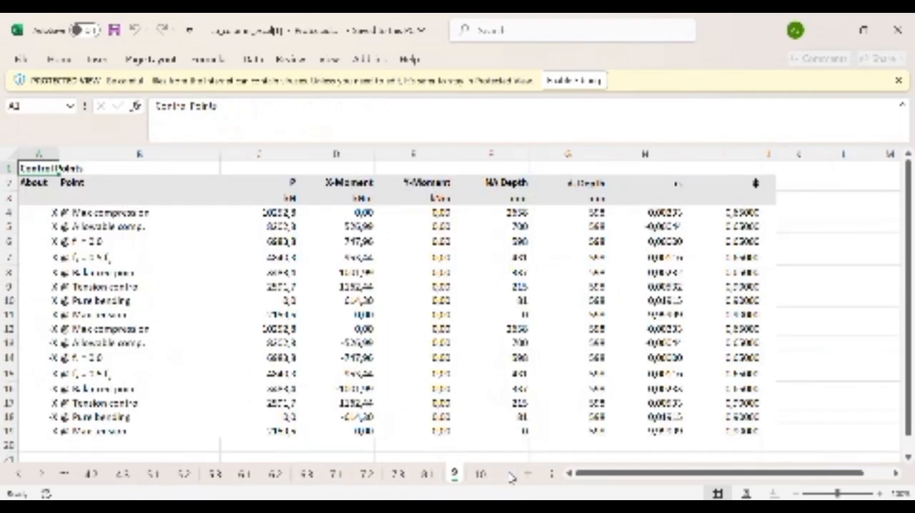
pyautogui.click(481, 475)
pyautogui.scroll(-1, 470, 431)
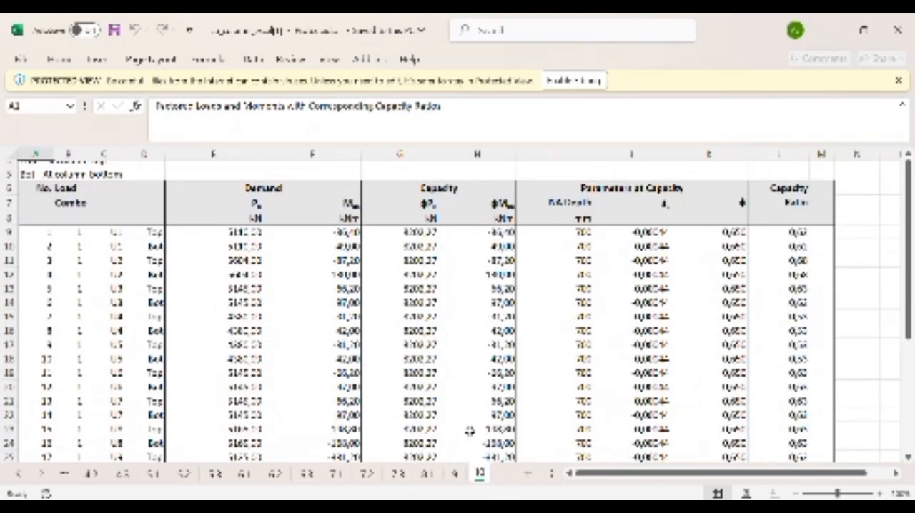
pyautogui.scroll(-1, 469, 432)
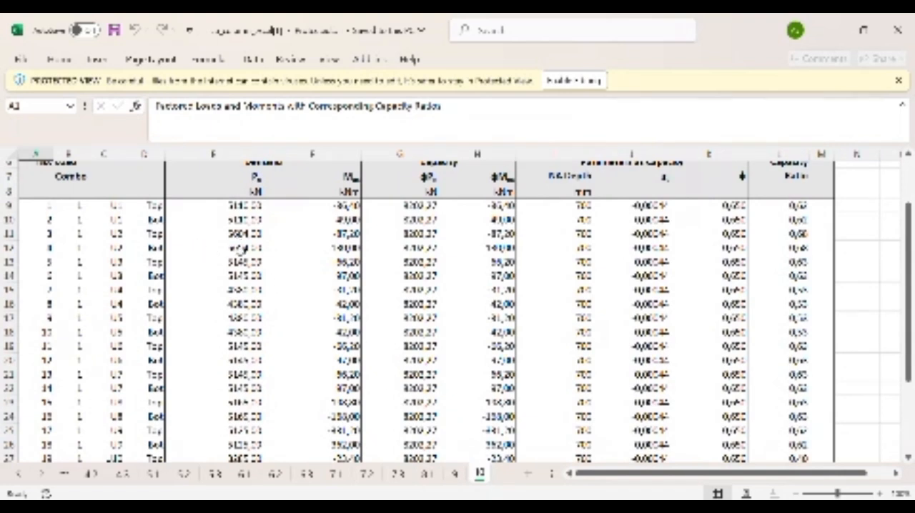
# Step: Switch to the assignment document and read work steps 5 and 6 on the axial and geometry requirements
pyautogui.moveTo(611, 507)
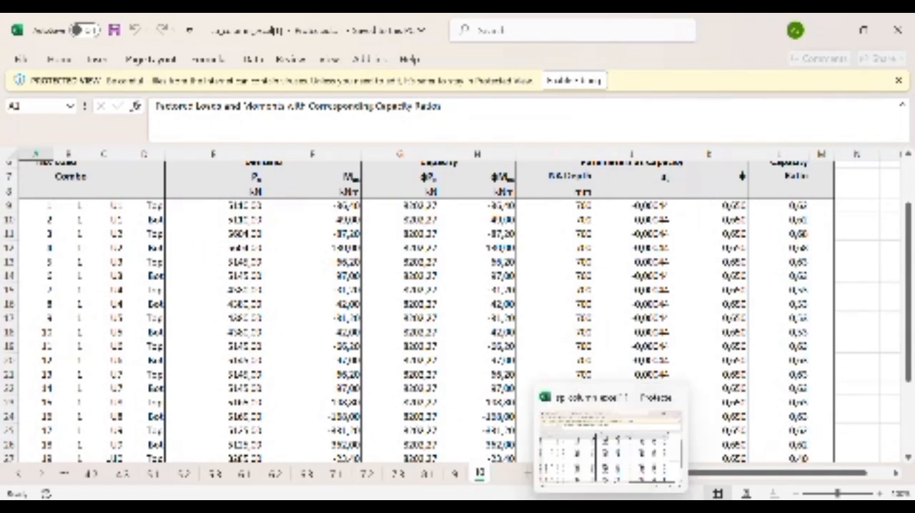
pyautogui.moveTo(579, 507)
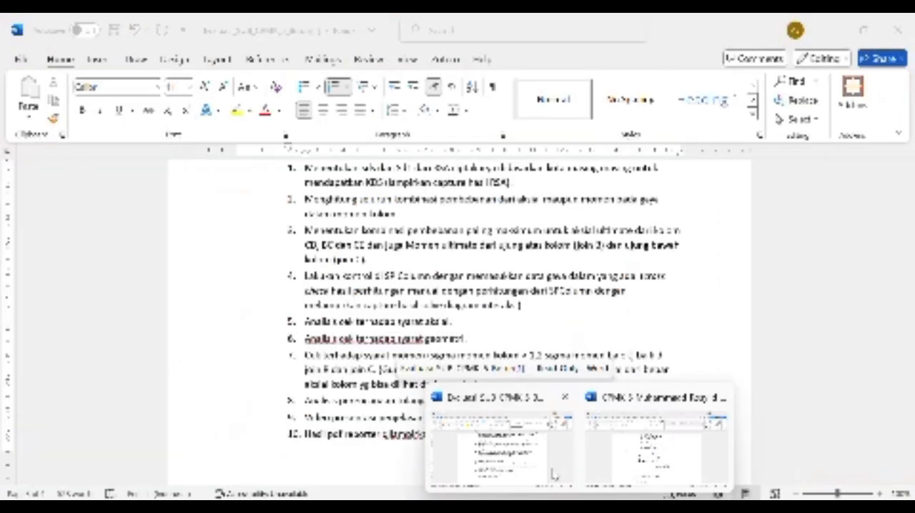
pyautogui.click(555, 475)
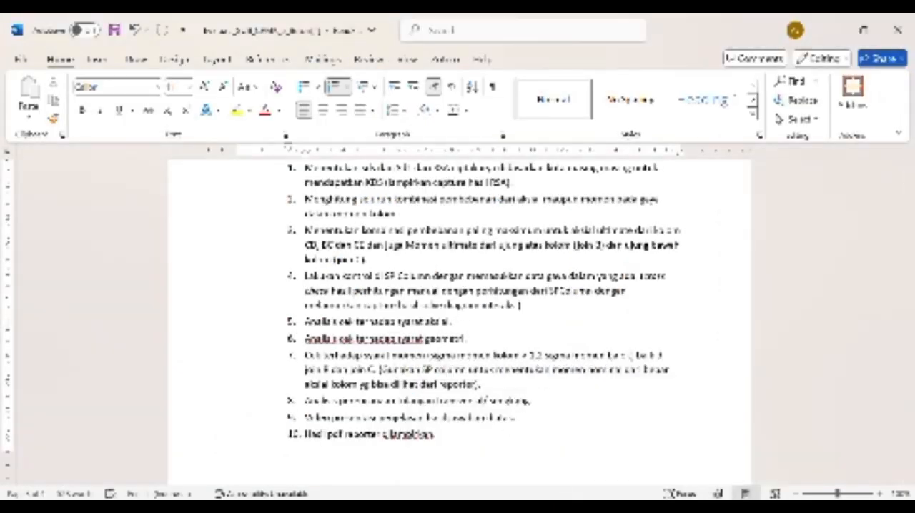
# Step: Switch to the handwritten calculations and examine the No. 5 axial check and the start of the No. 6 geometry check
pyautogui.moveTo(579, 506)
pyautogui.click(632, 451)
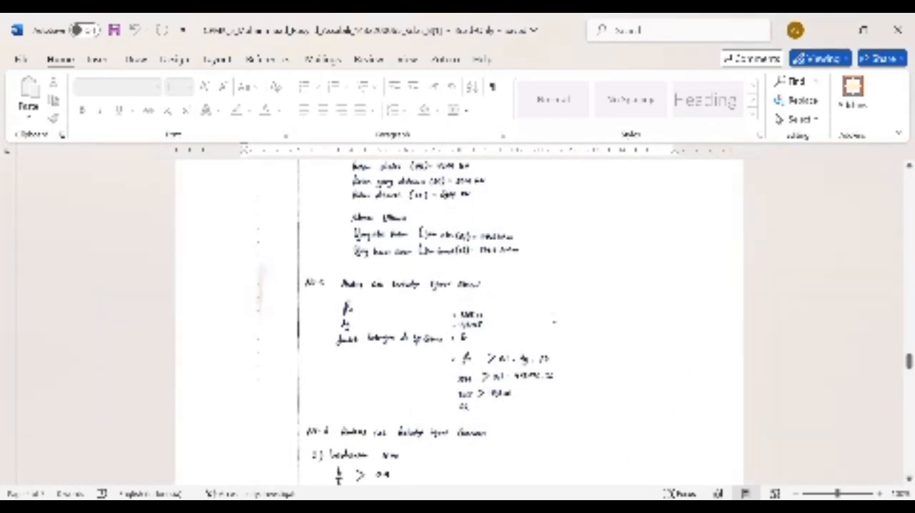
pyautogui.scroll(-1, 458, 322)
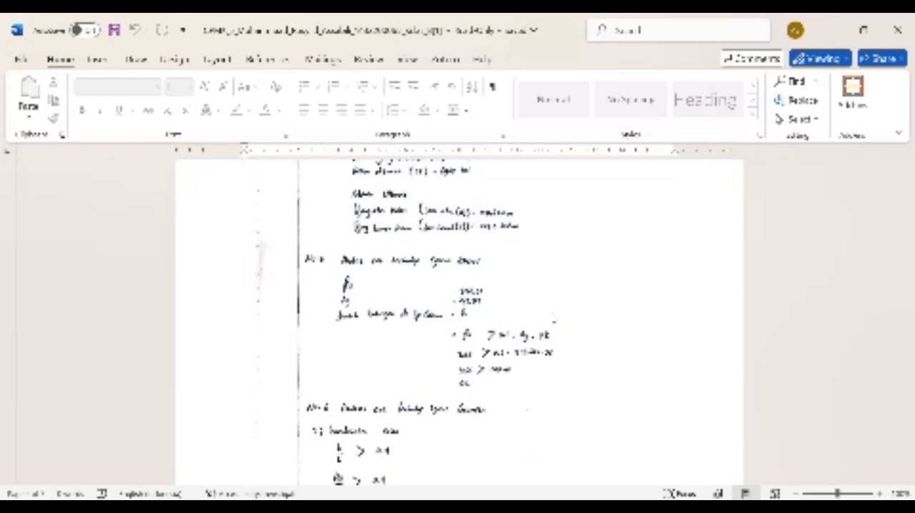
pyautogui.scroll(-4, 554, 320)
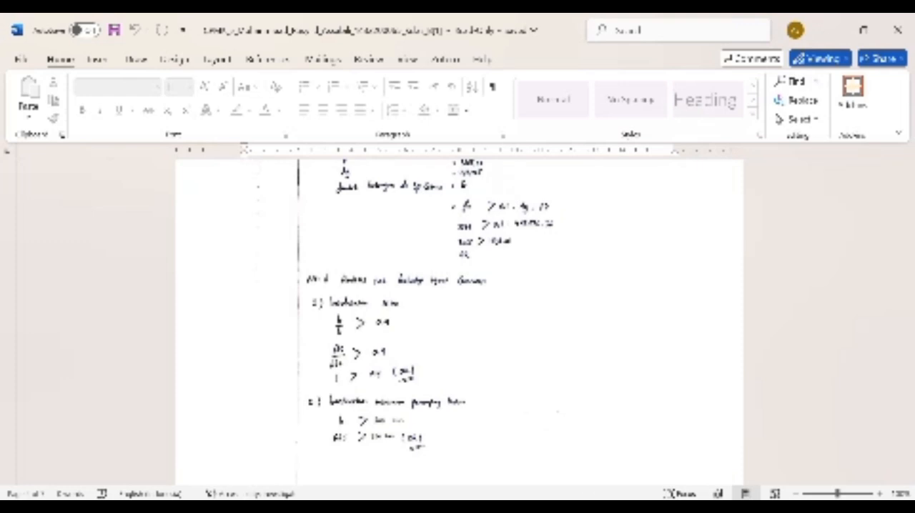
pyautogui.scroll(-2, 588, 412)
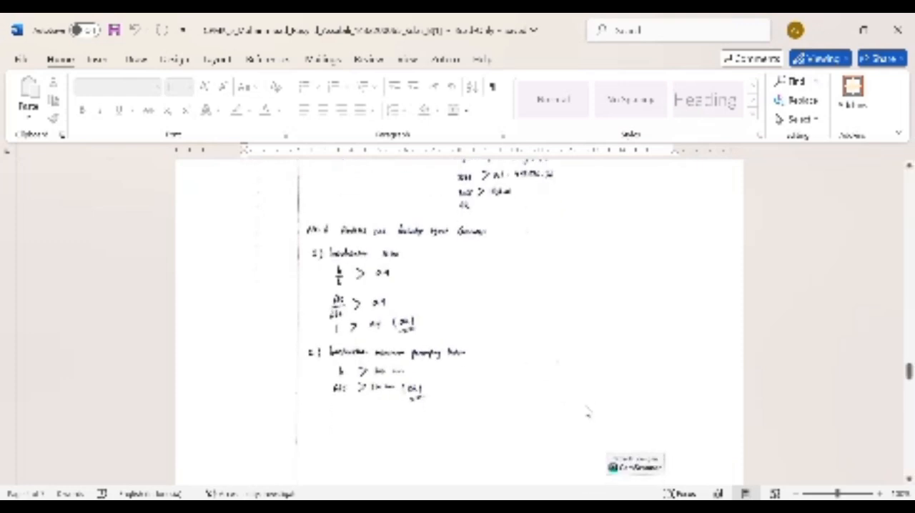
# Step: Reread work step 6 in the assignment document, and examine the No. 6 geometry check in the handwritten calculations down to No. 7
pyautogui.moveTo(579, 512)
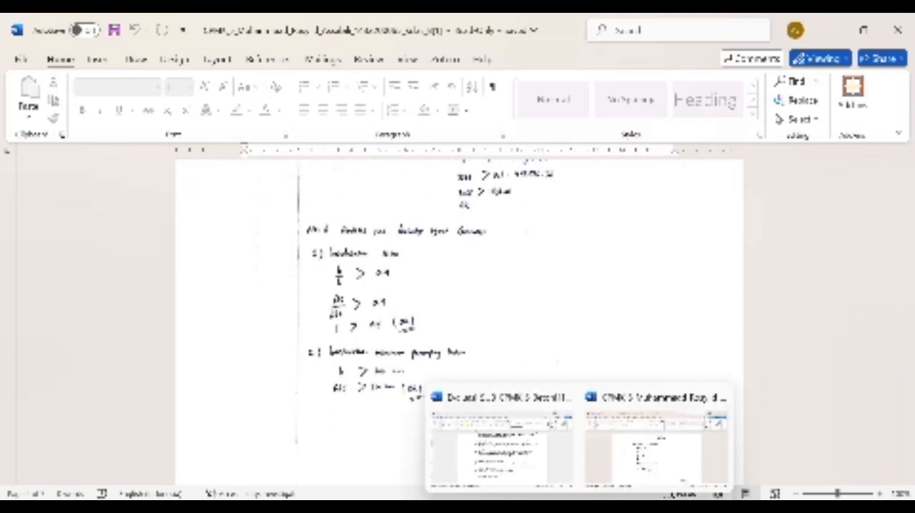
pyautogui.click(553, 444)
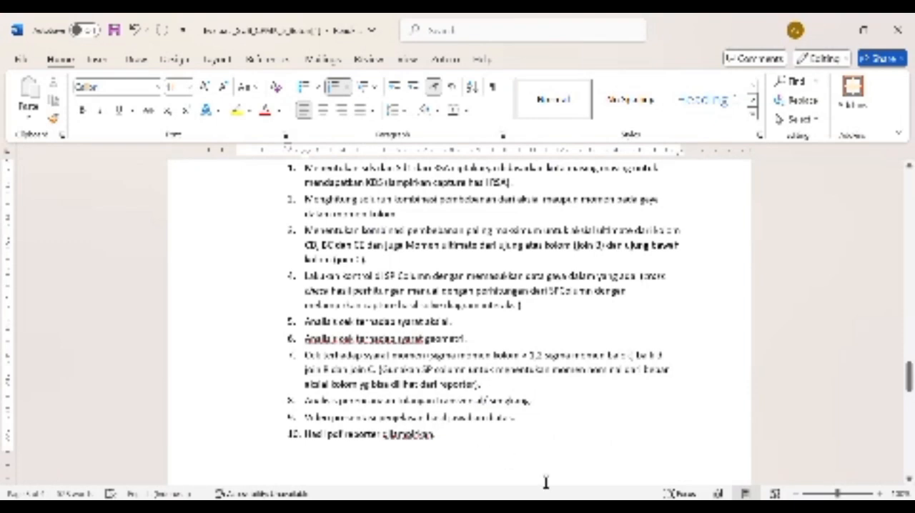
pyautogui.moveTo(579, 512)
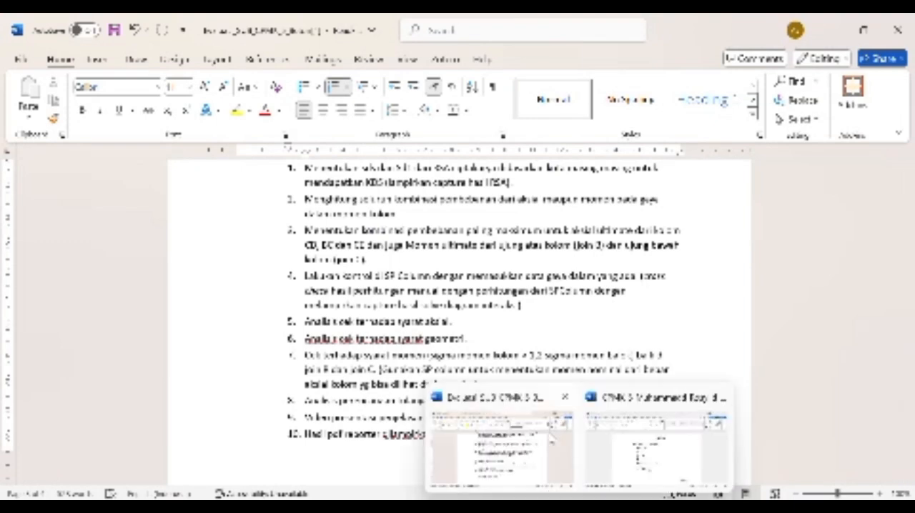
pyautogui.click(633, 447)
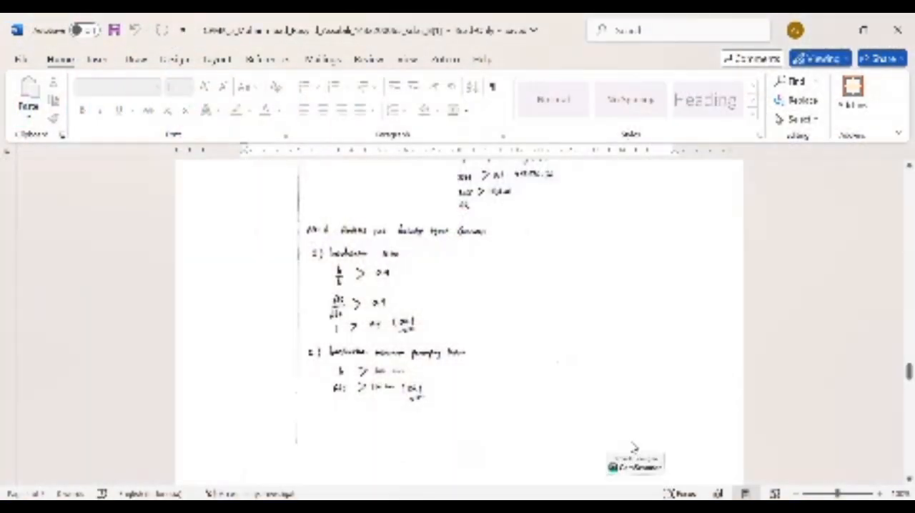
pyautogui.scroll(-1, 633, 446)
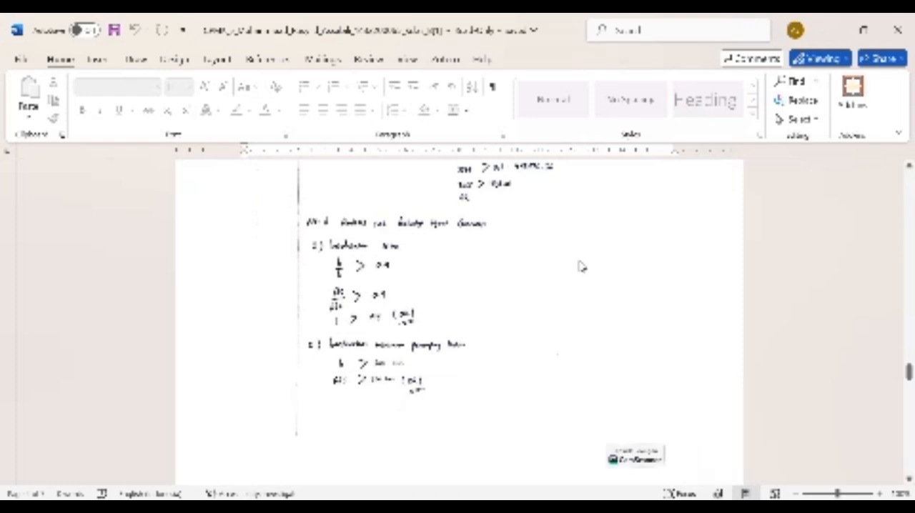
pyautogui.scroll(-1, 581, 266)
pyautogui.scroll(-2, 581, 266)
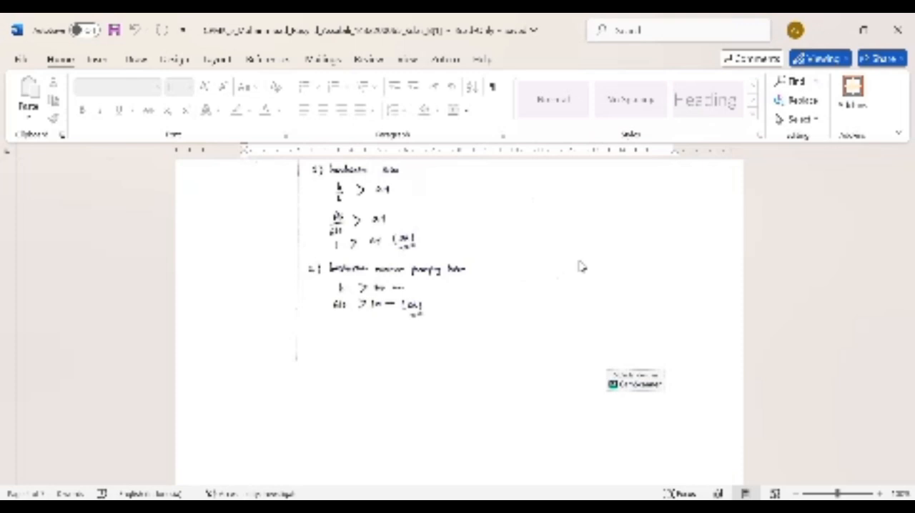
pyautogui.scroll(-5, 582, 267)
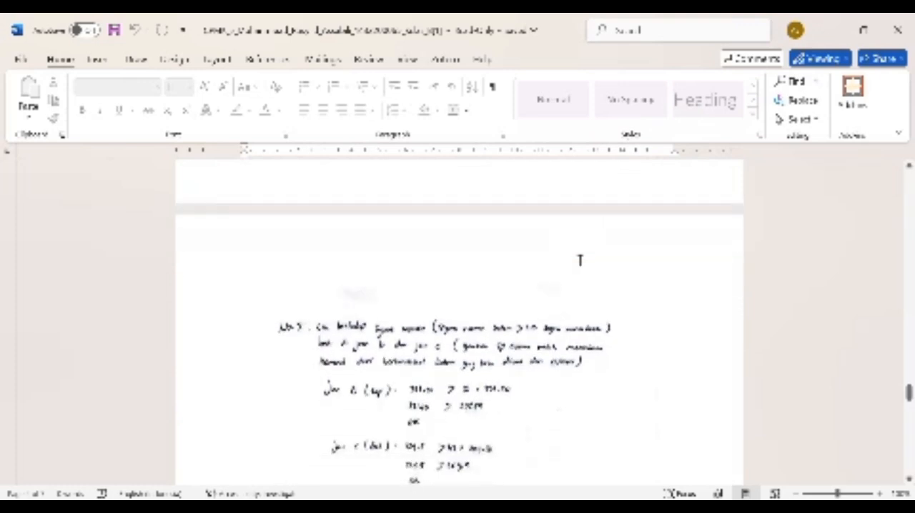
# Step: Reread work step 7 in the assignment document, and examine the No. 7 moment check at joints B and C in the handwritten calculations
pyautogui.click(557, 433)
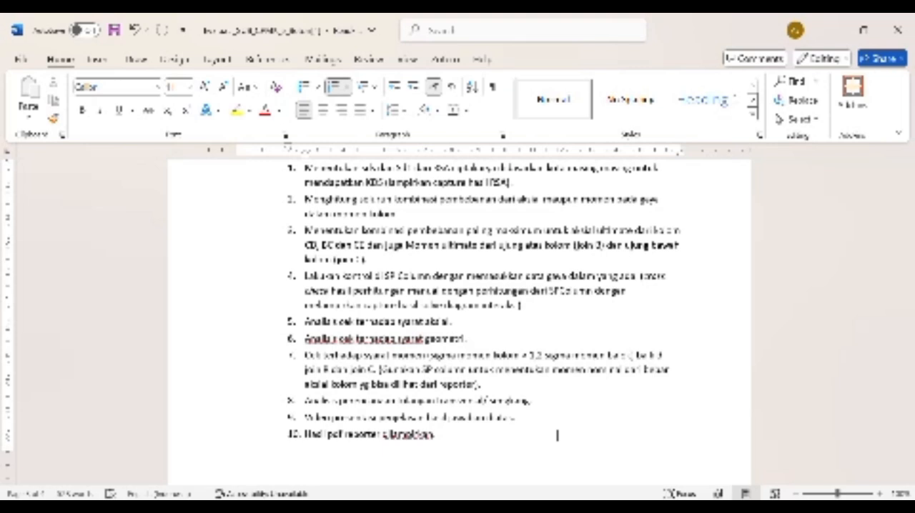
pyautogui.moveTo(580, 507)
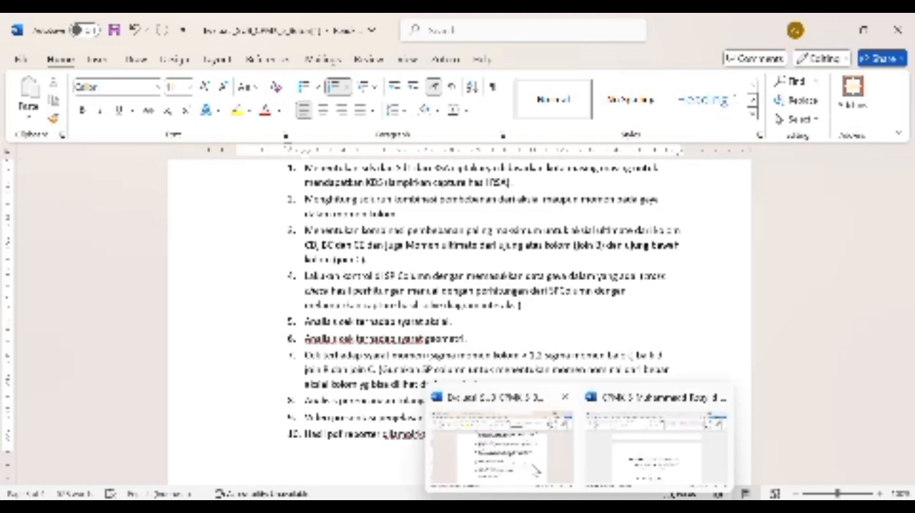
pyautogui.click(628, 464)
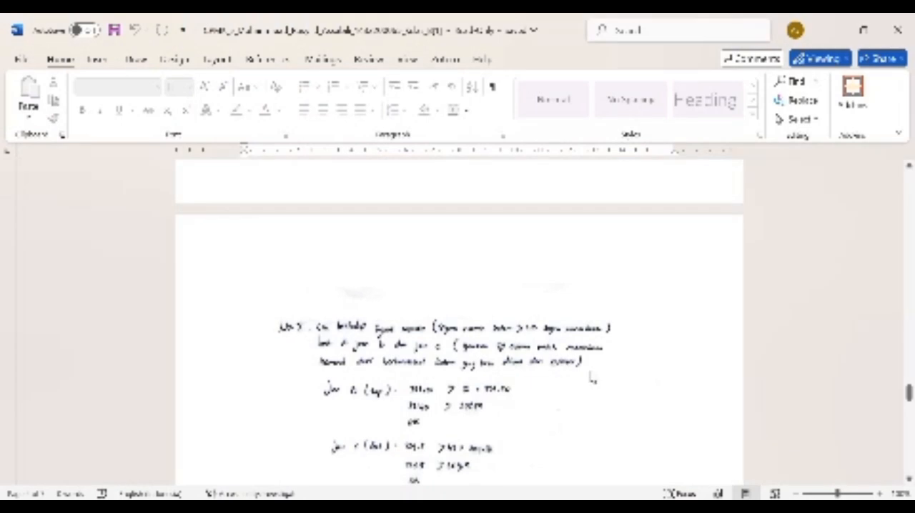
pyautogui.scroll(-3, 592, 379)
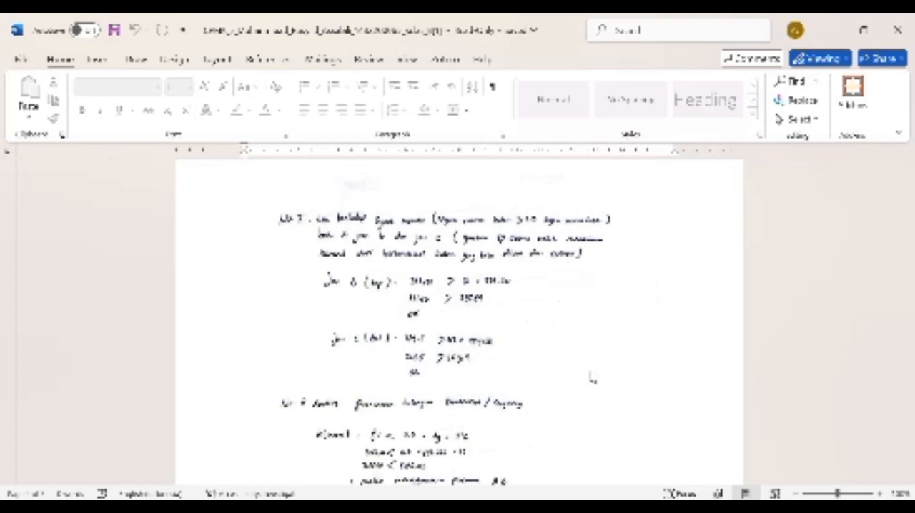
pyautogui.scroll(-2, 433, 356)
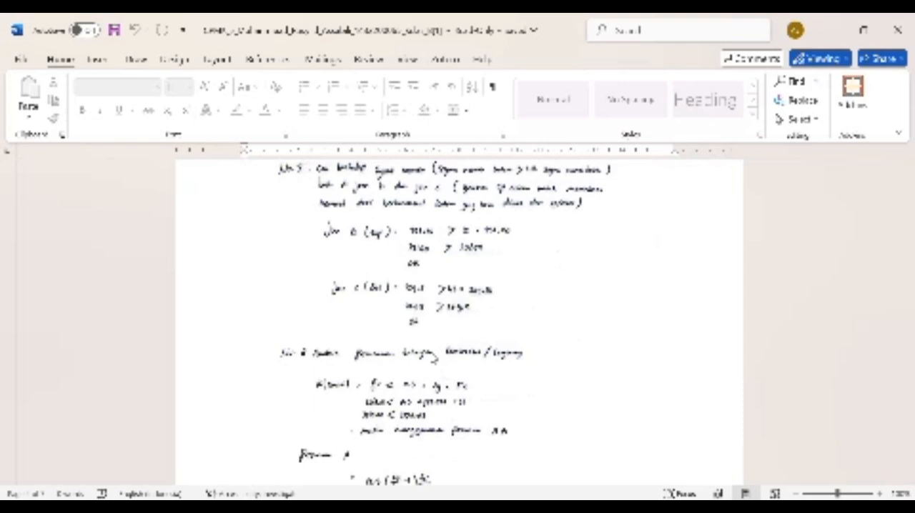
pyautogui.scroll(-2, 434, 358)
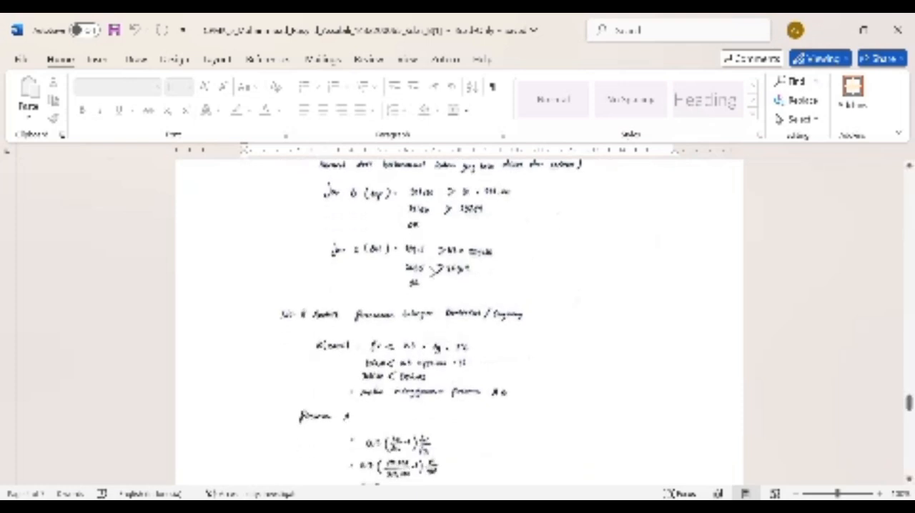
pyautogui.scroll(-3, 456, 344)
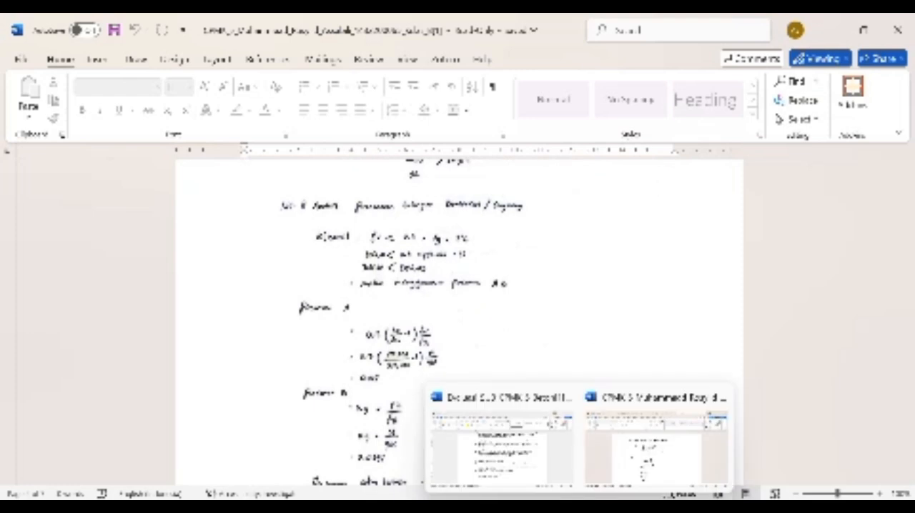
# Step: Switch to the assignment document and read work steps 8 to 10, starting with the transverse reinforcement design
pyautogui.click(544, 465)
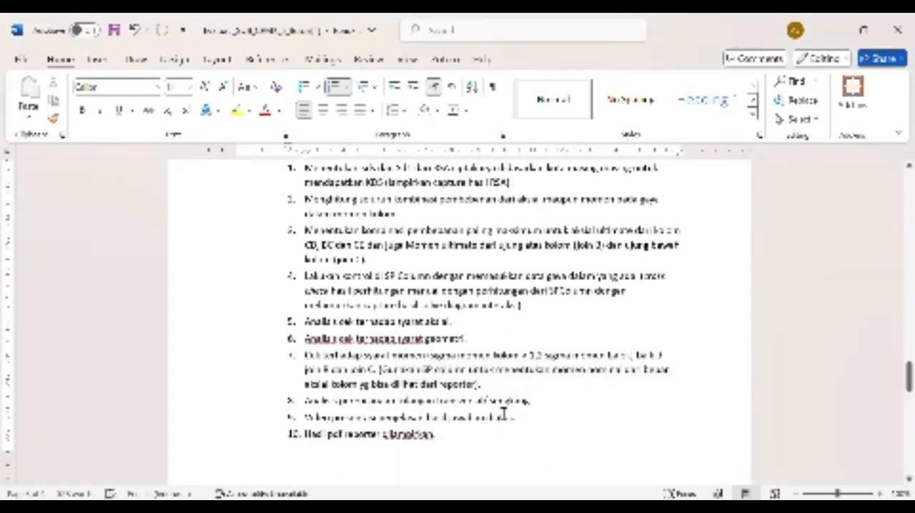
pyautogui.scroll(-1, 502, 411)
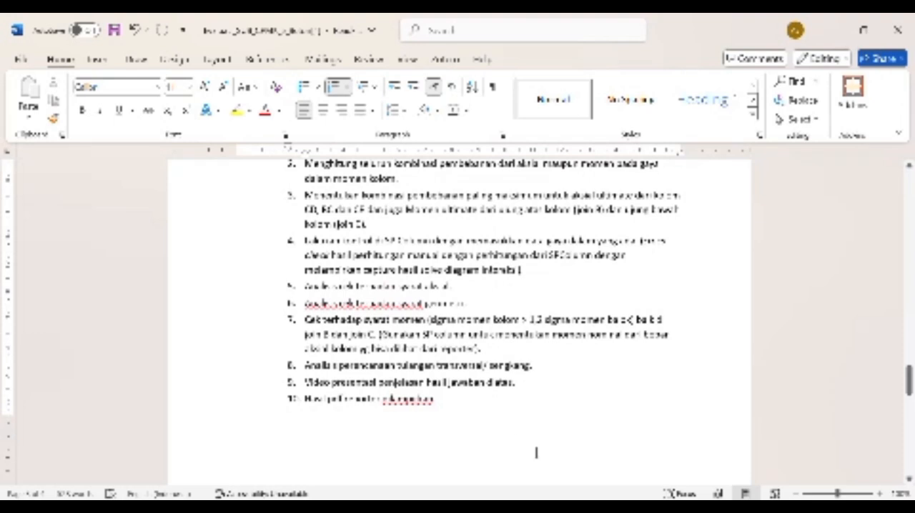
pyautogui.moveTo(609, 509)
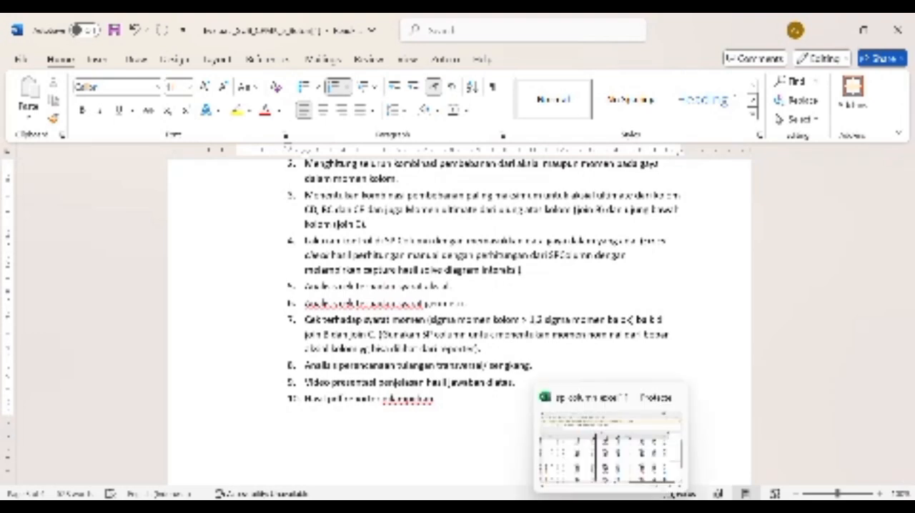
# Step: Switch to the handwritten calculations and examine the No. 8 transverse reinforcement analysis with formulas A and B
pyautogui.moveTo(579, 509)
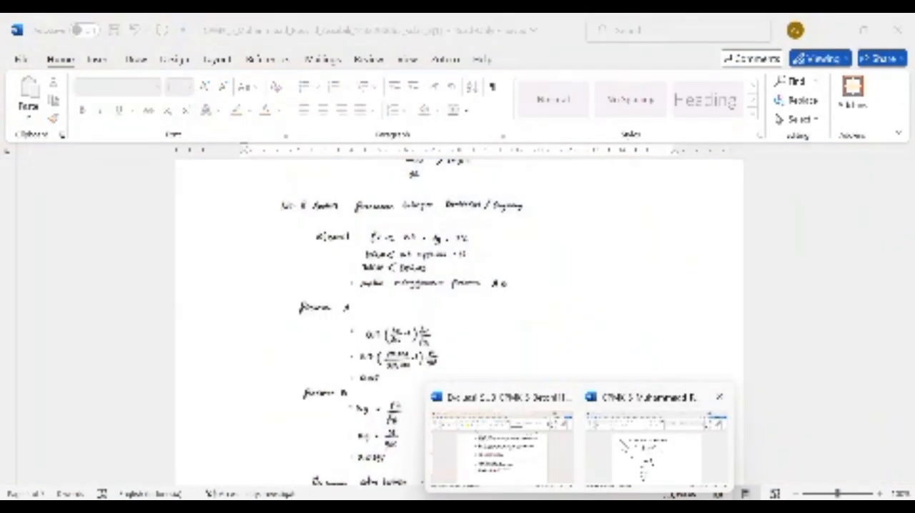
pyautogui.click(620, 441)
pyautogui.scroll(-1, 599, 407)
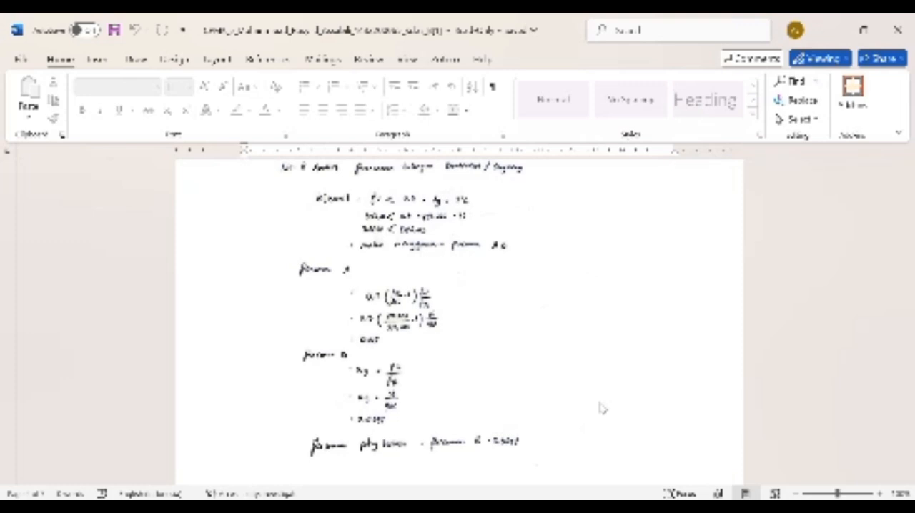
pyautogui.scroll(-1, 602, 407)
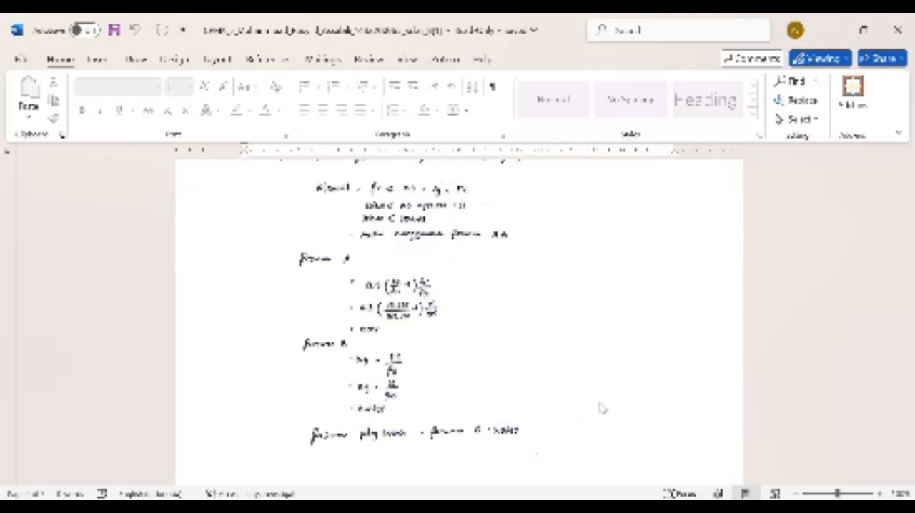
pyautogui.scroll(-1, 602, 409)
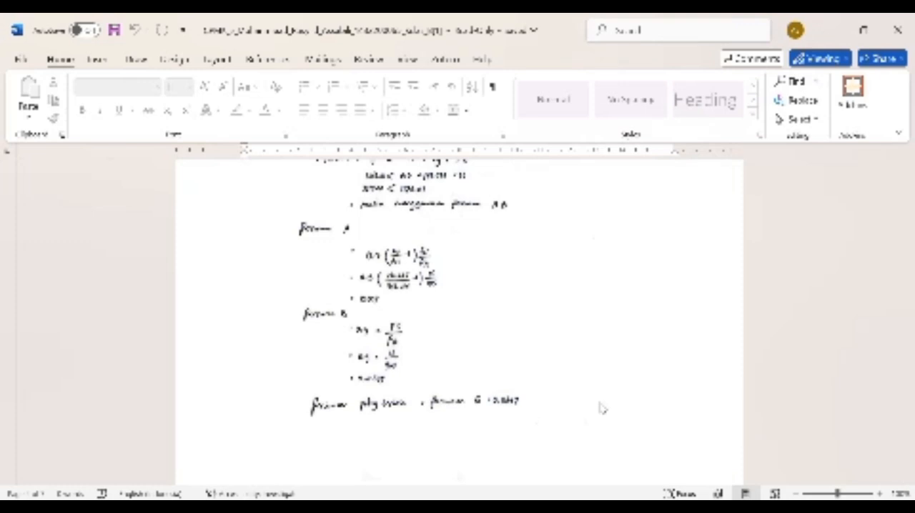
pyautogui.scroll(-1, 603, 407)
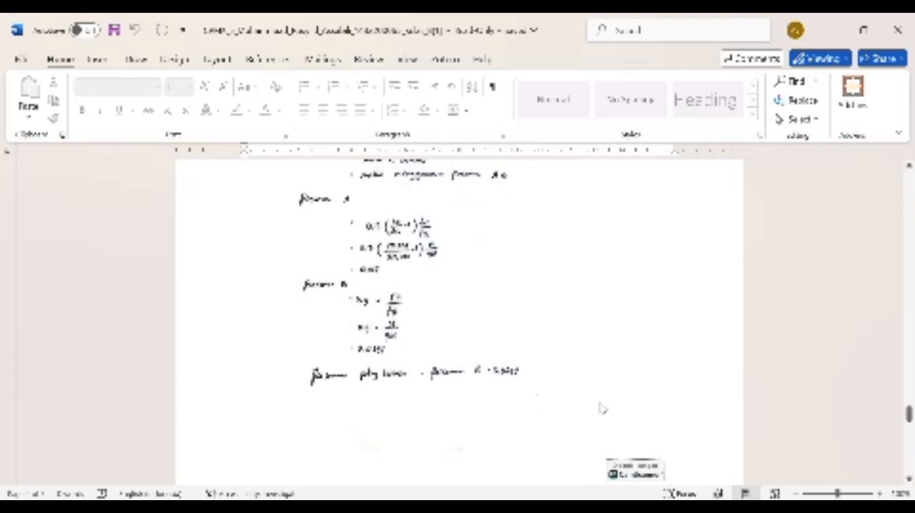